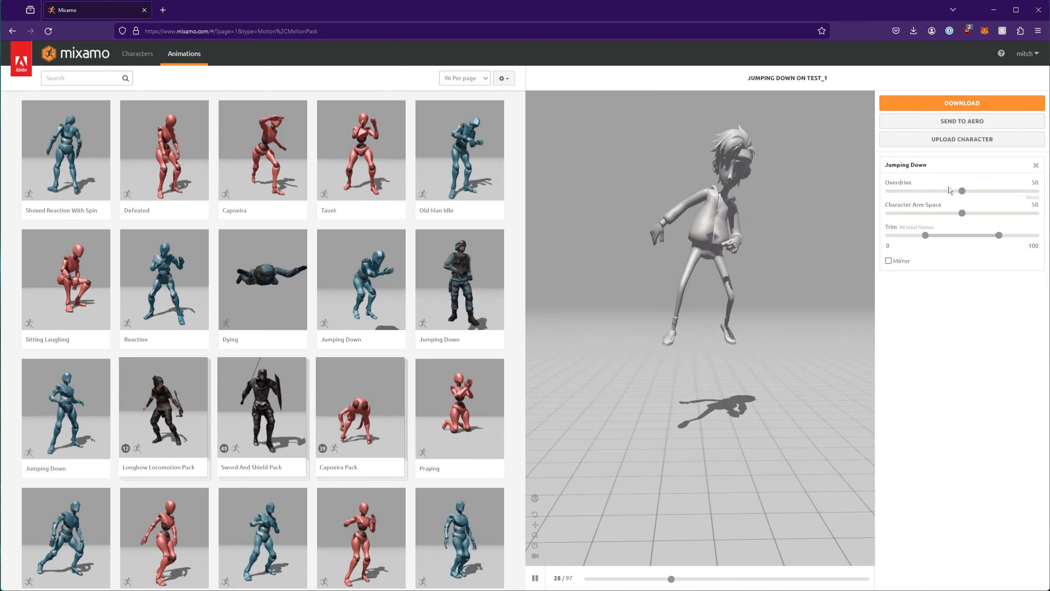
Try Jumping Down at Overdrive 93, settle back at 47, and browse further animation thumbnails
drag(960, 190, 1025, 191)
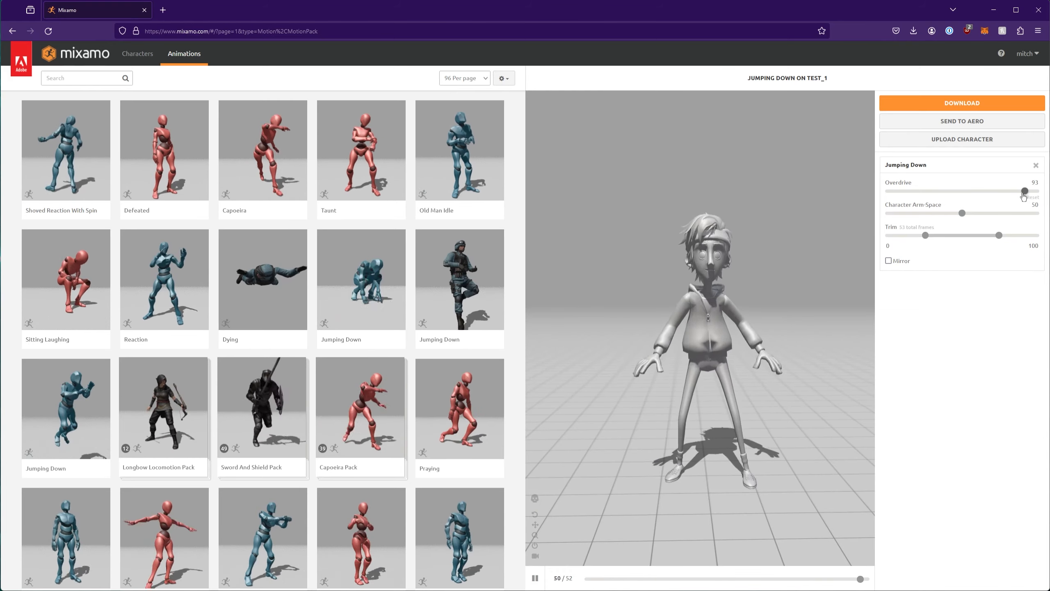
drag(1025, 191, 957, 191)
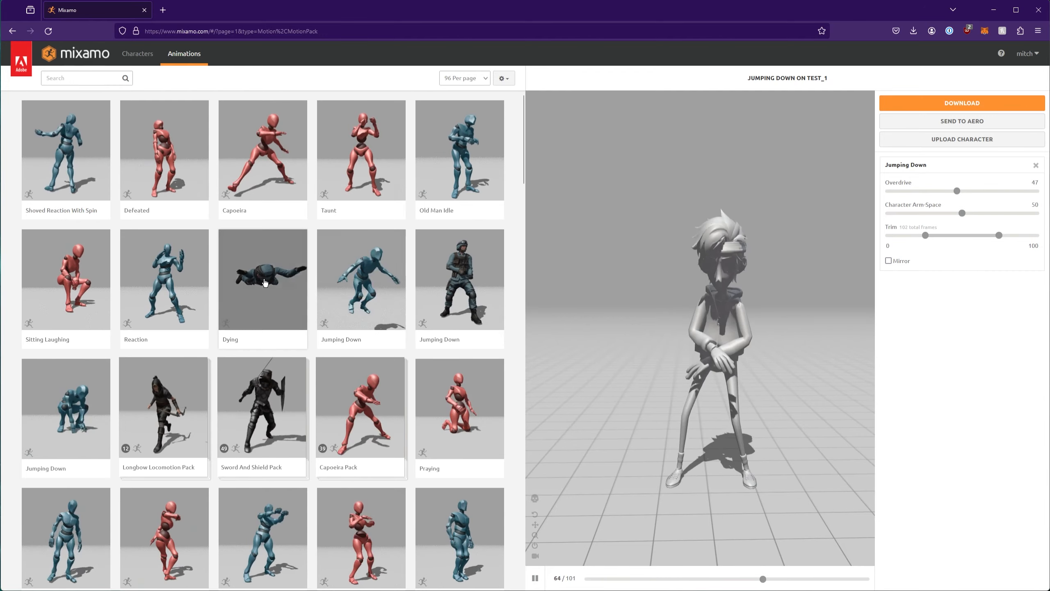
scroll(364, 404, down, 4)
scroll(365, 404, down, 7)
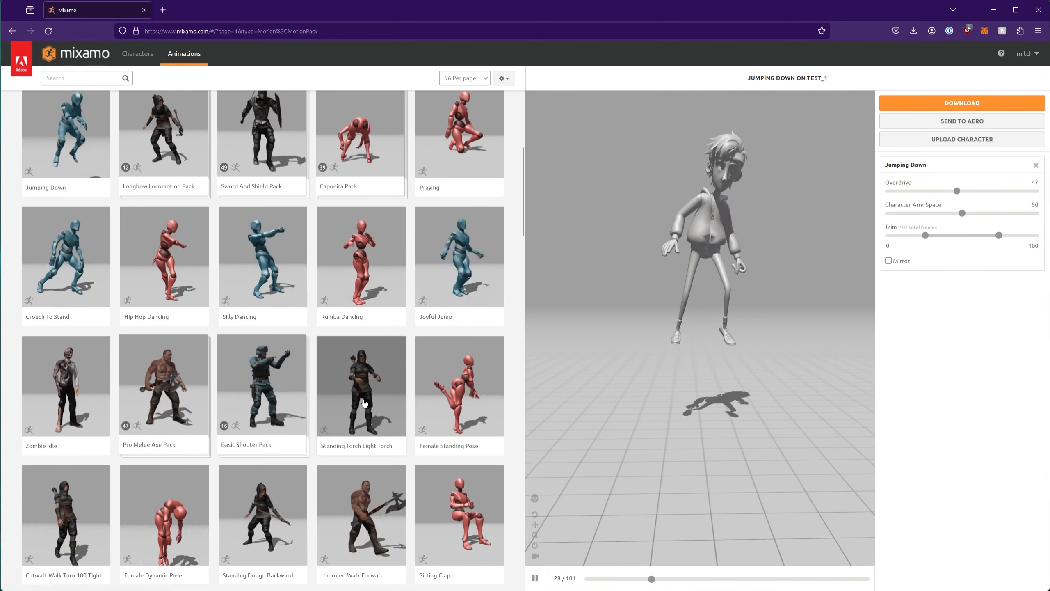
scroll(364, 403, down, 10)
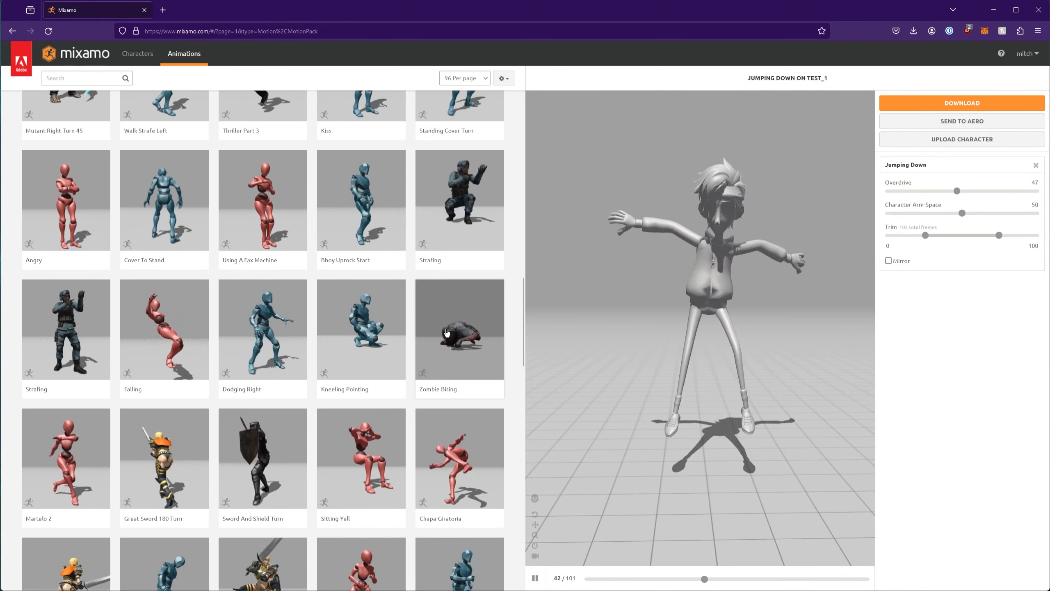
scroll(412, 374, down, 5)
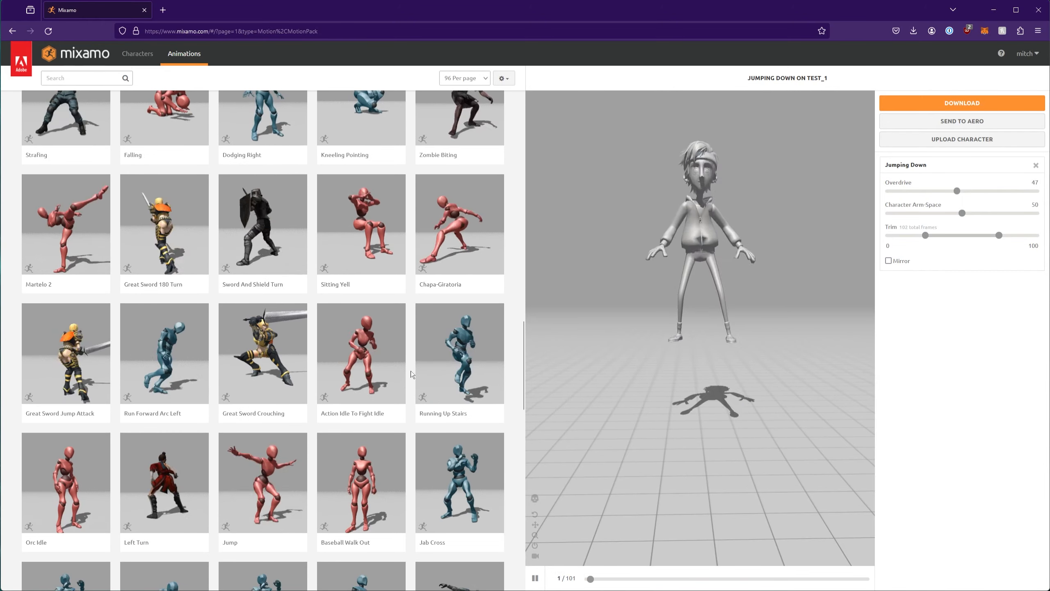
scroll(409, 369, down, 2)
scroll(409, 370, down, 8)
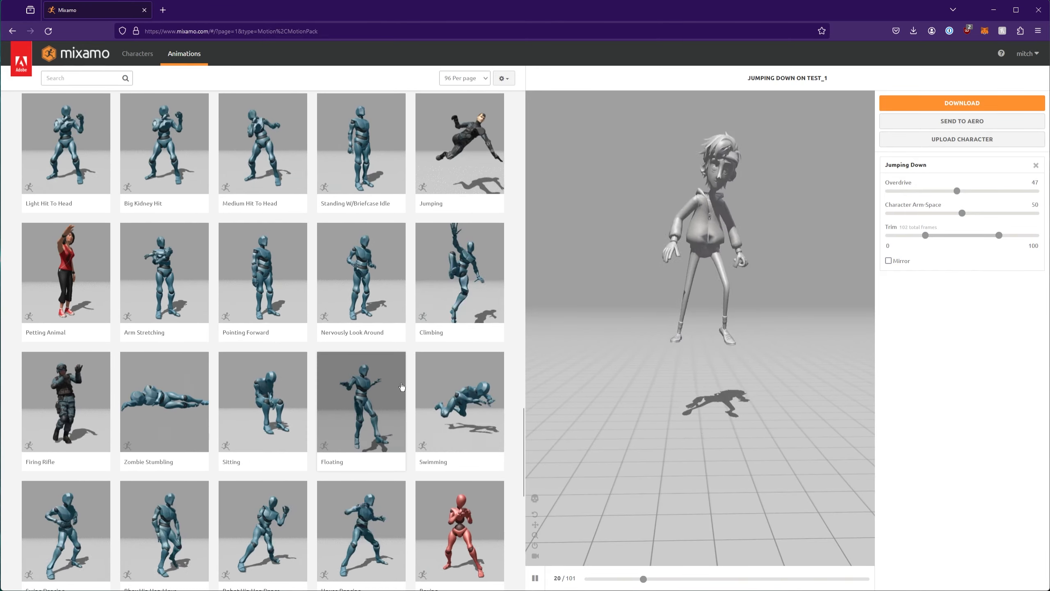
scroll(402, 387, down, 2)
scroll(402, 386, down, 7)
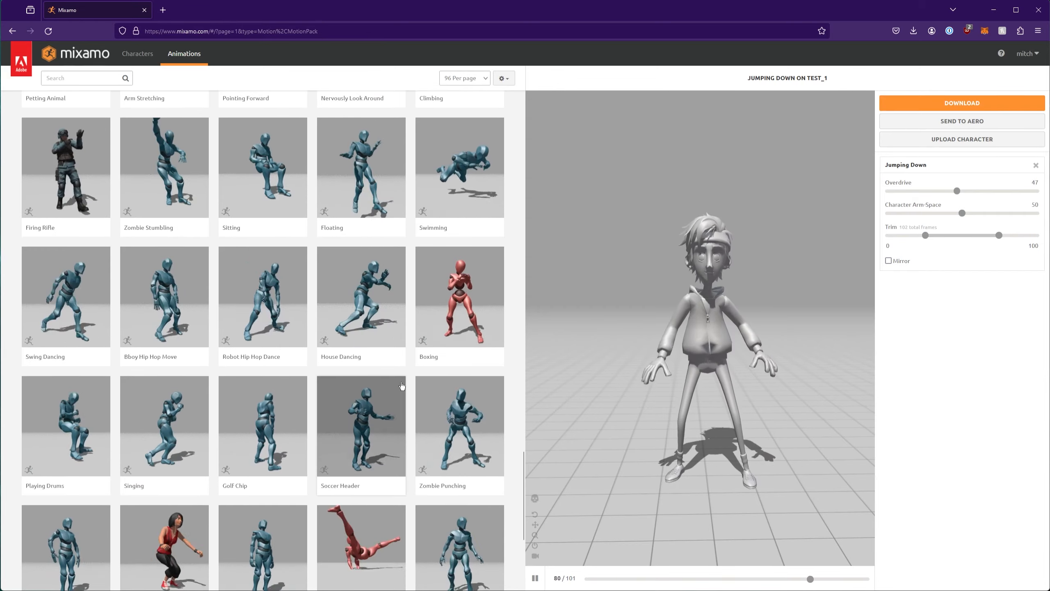
Apply Flair and adjust Character Arm-Space through 92, 18 and 49 before settling at 62
click(382, 393)
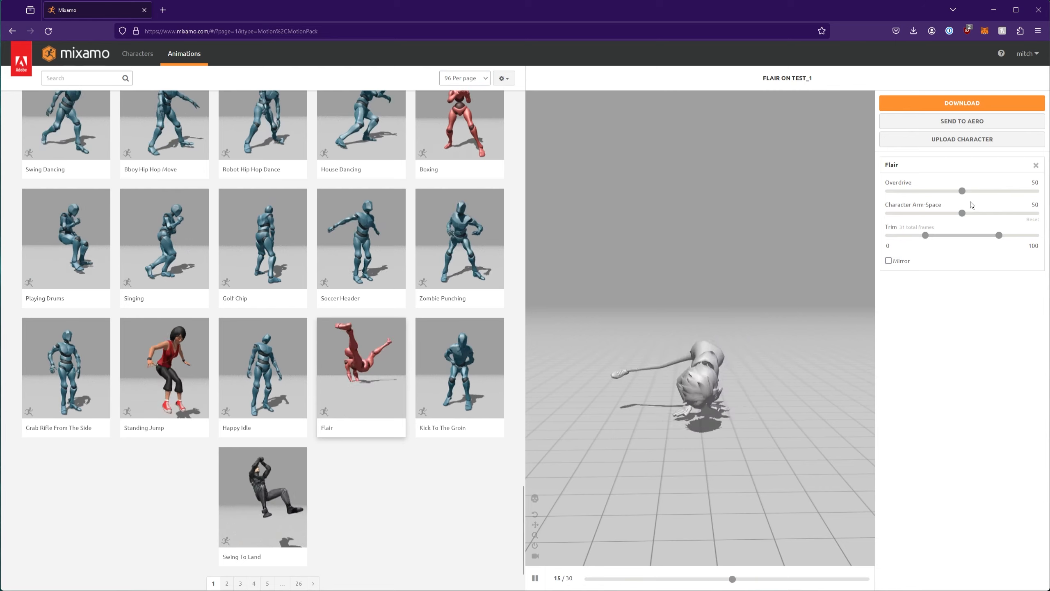
drag(961, 213, 1000, 211)
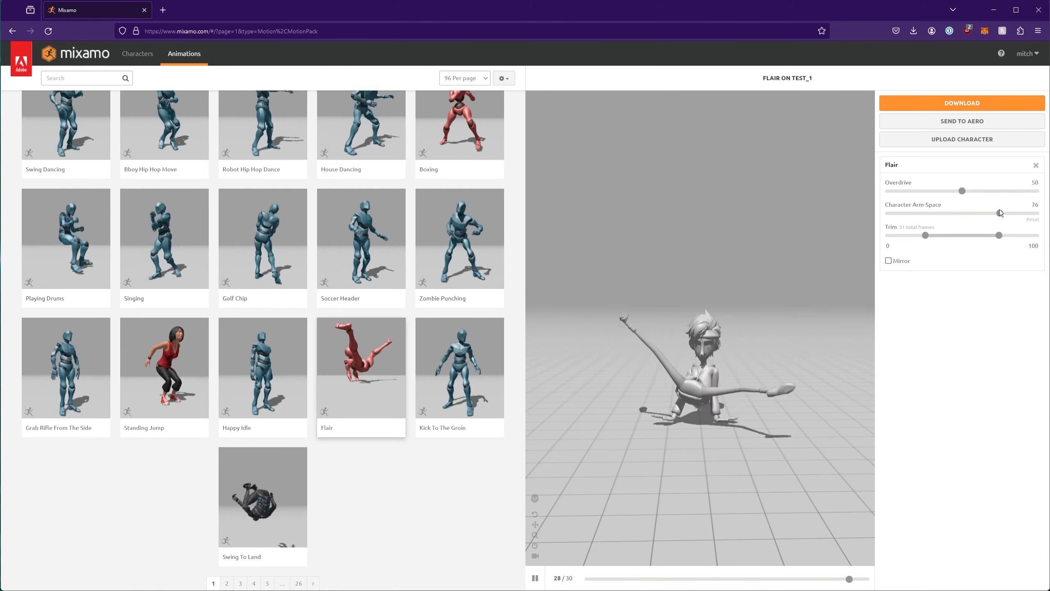
drag(1003, 213, 1023, 213)
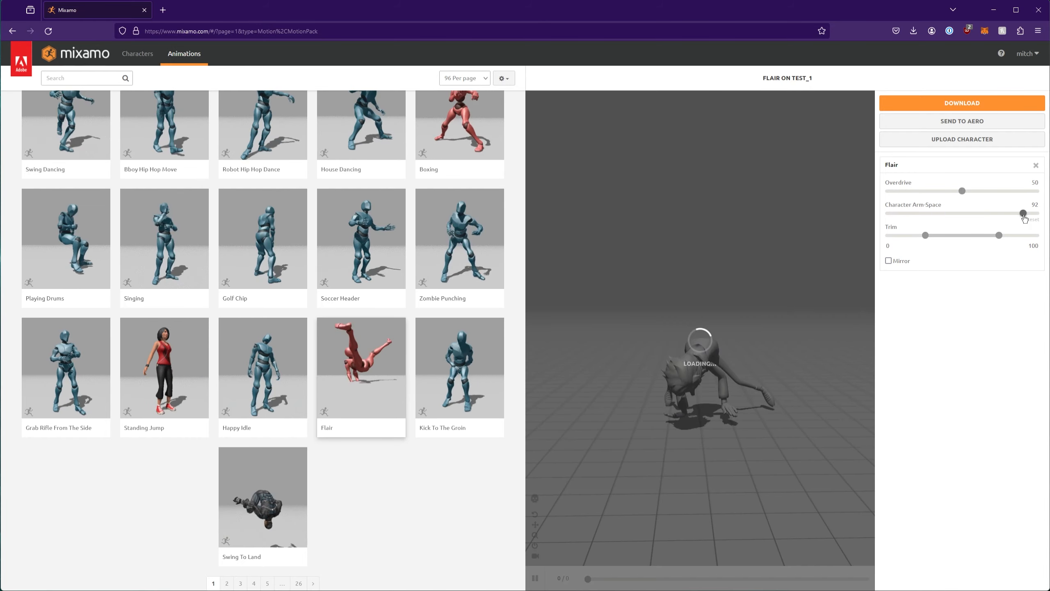
drag(955, 224, 914, 214)
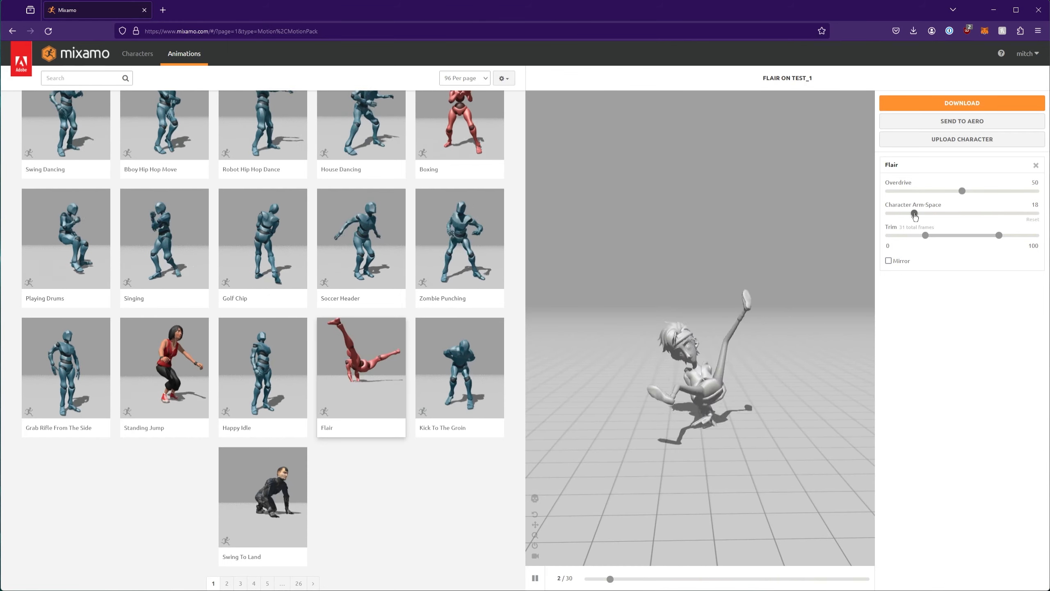
drag(914, 214, 960, 214)
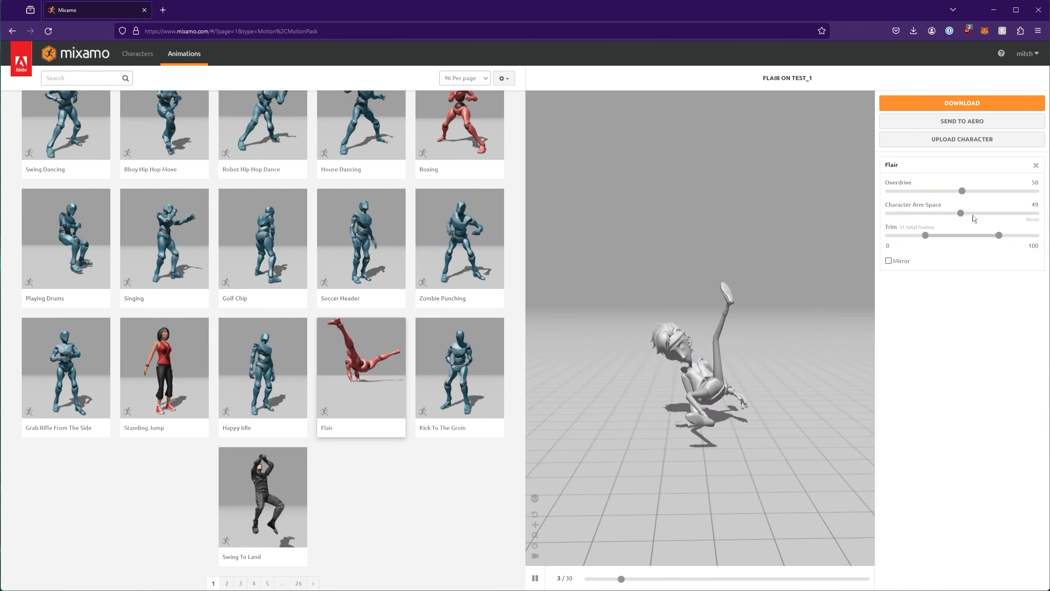
drag(965, 213, 979, 213)
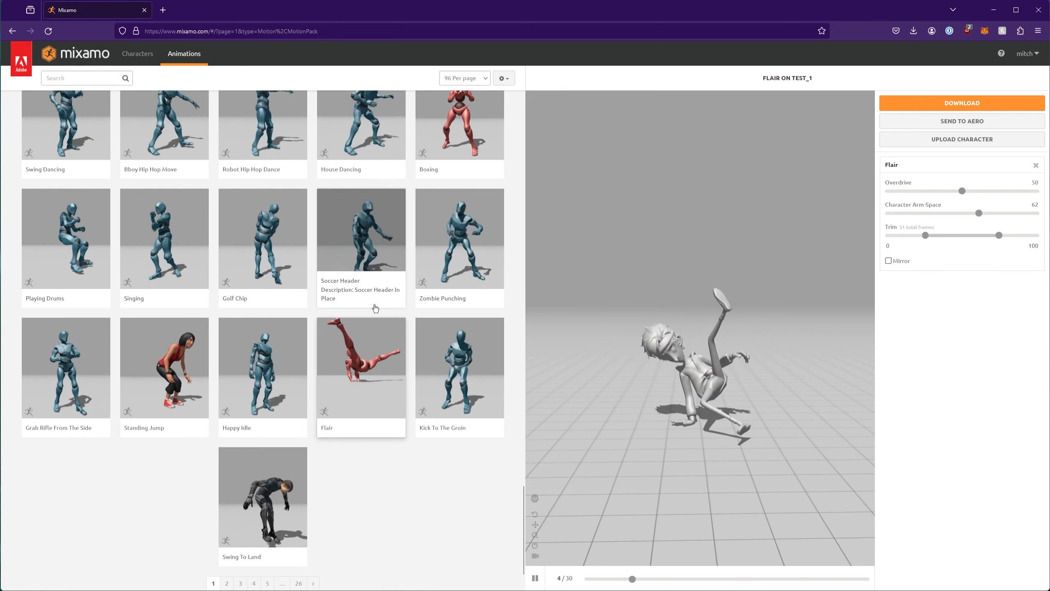
click(937, 103)
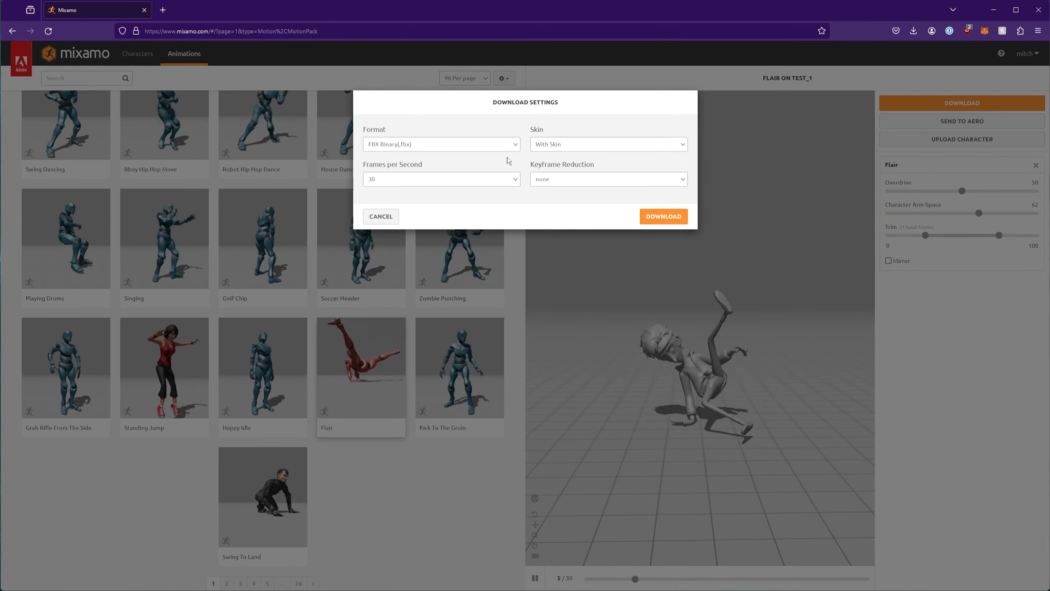
Keep FBX Binary format, 30 fps and keyframe reduction none, then download the Flair animation
click(502, 144)
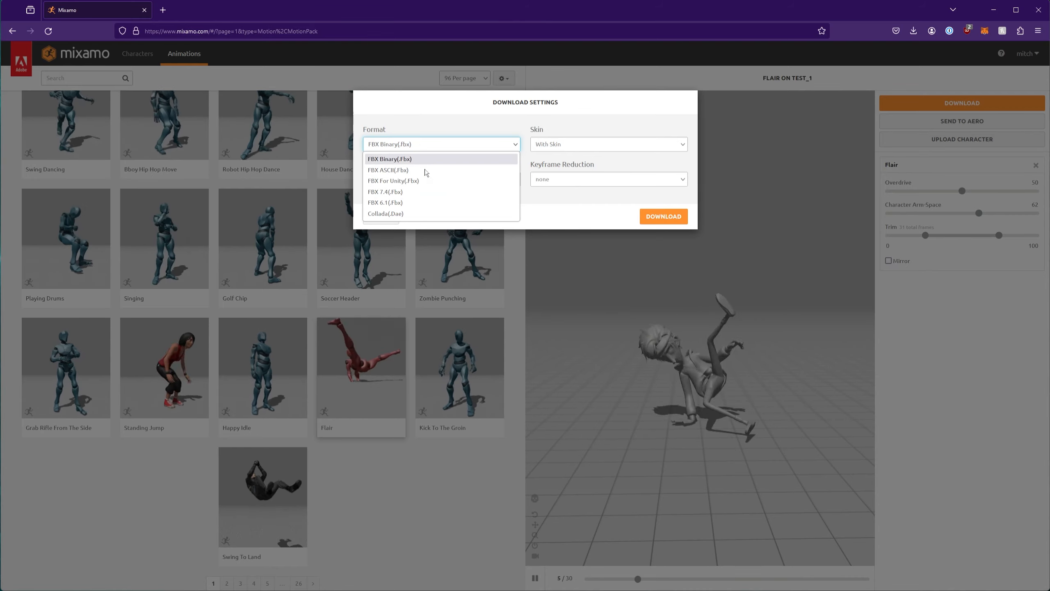
click(471, 115)
click(443, 182)
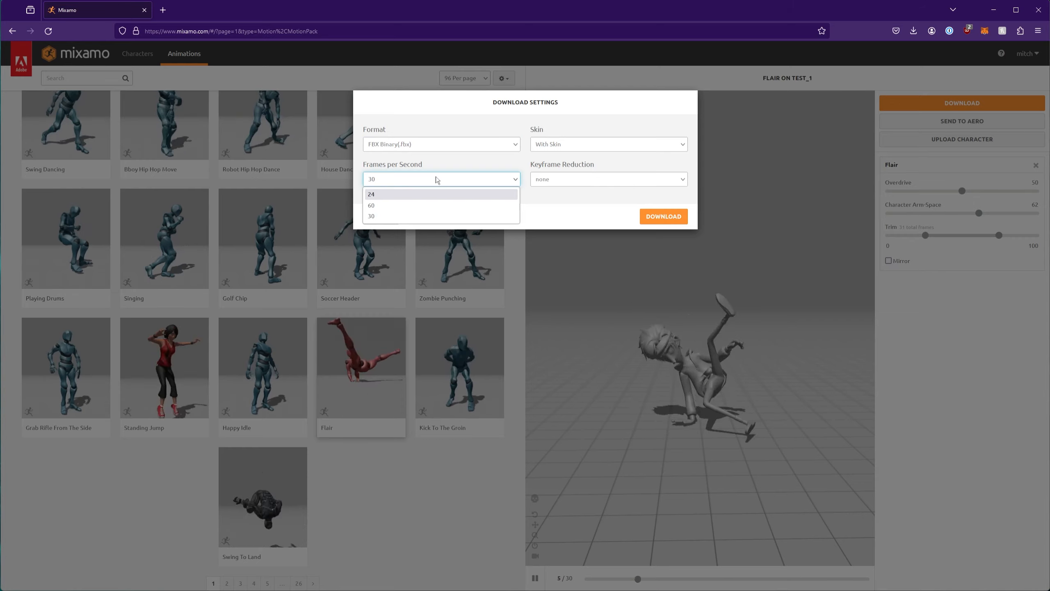
click(562, 180)
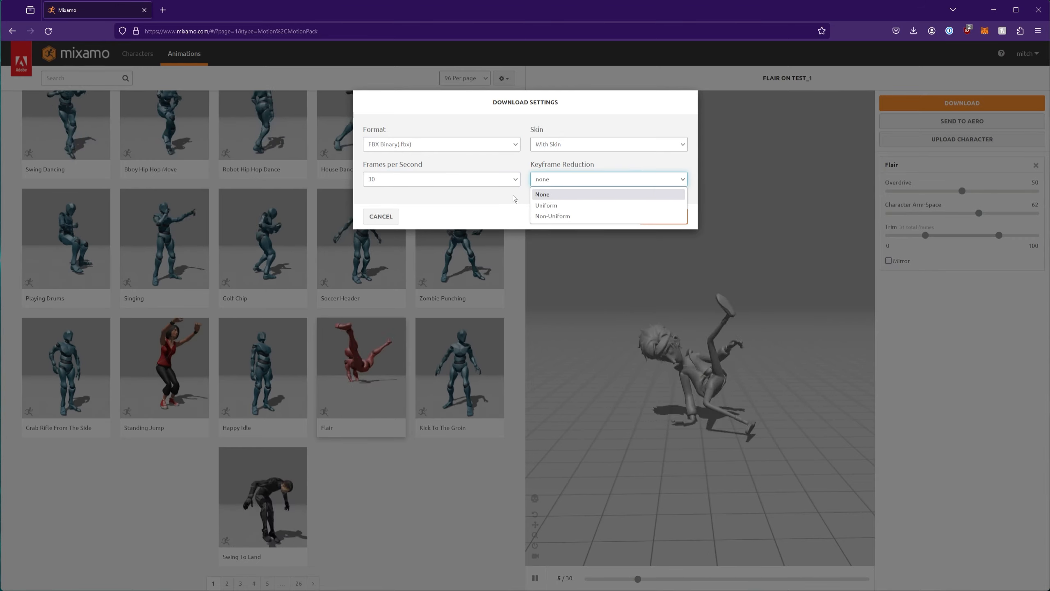
click(597, 179)
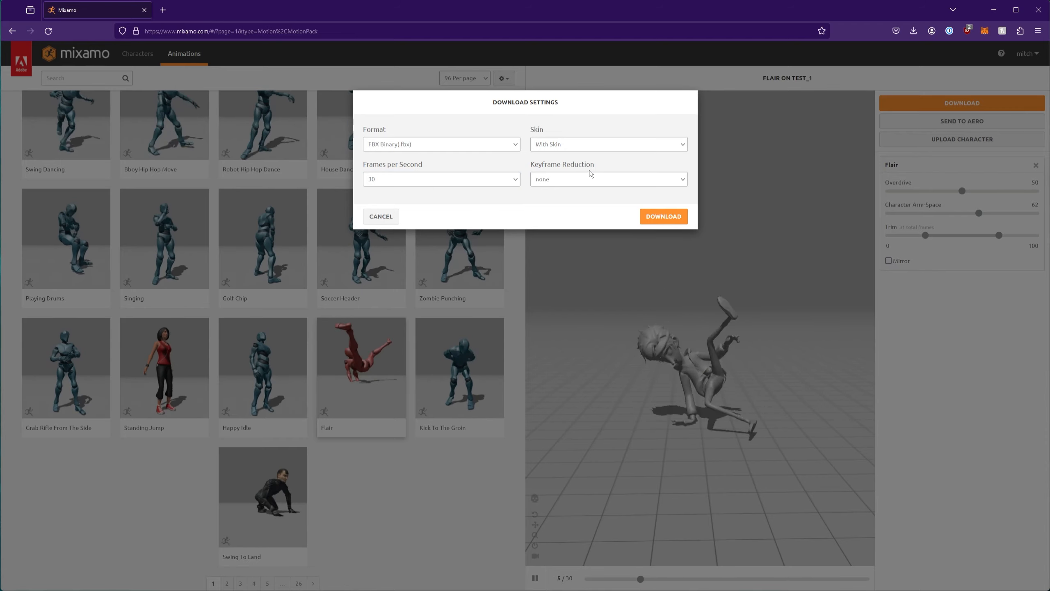
click(665, 217)
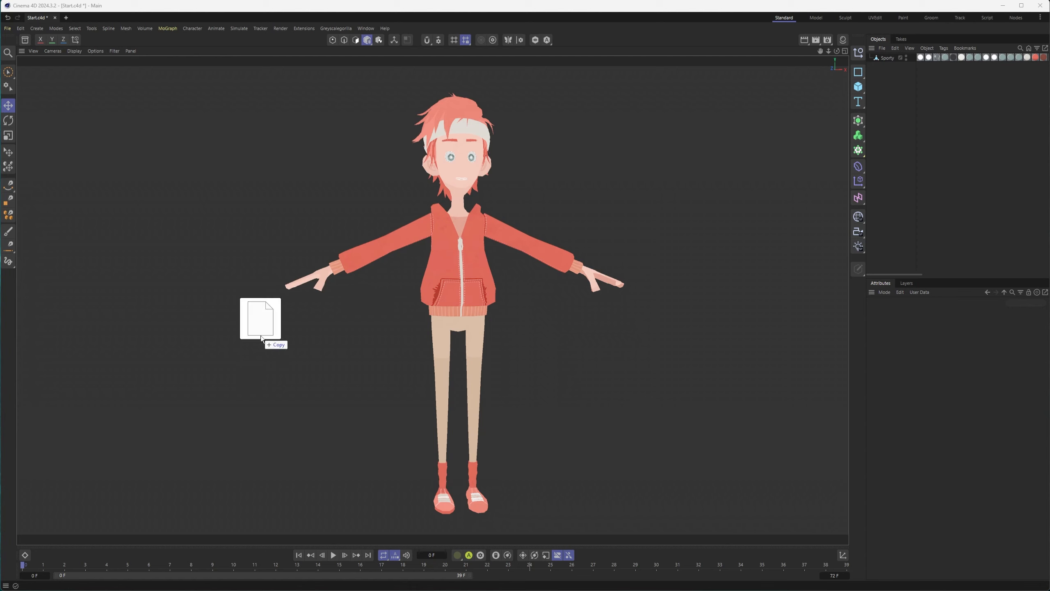
Drop Flair.fbx into the viewport and accept the default FBX import settings
drag(261, 336, 261, 336)
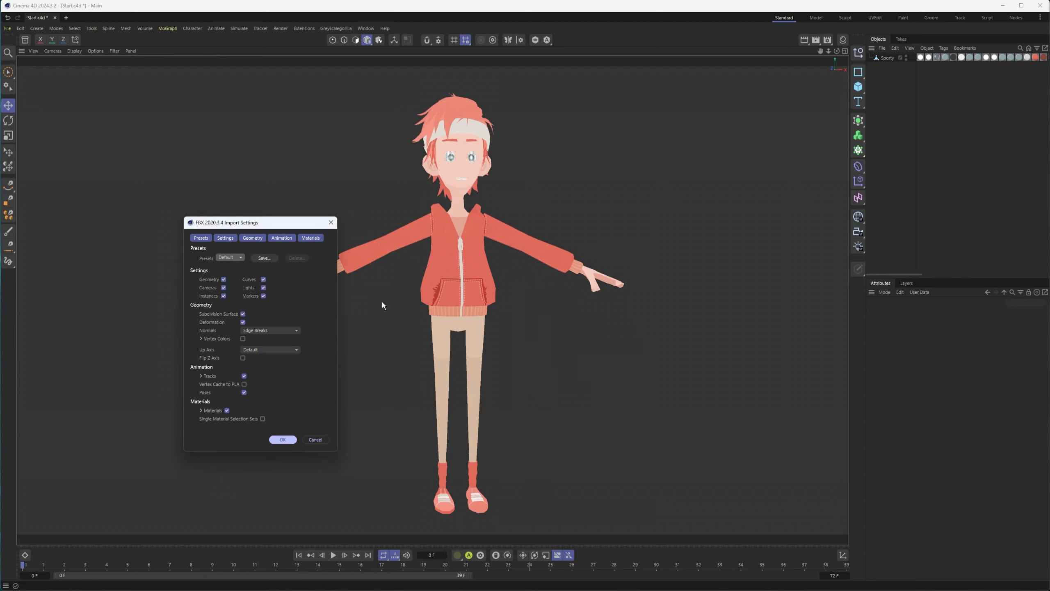
click(283, 440)
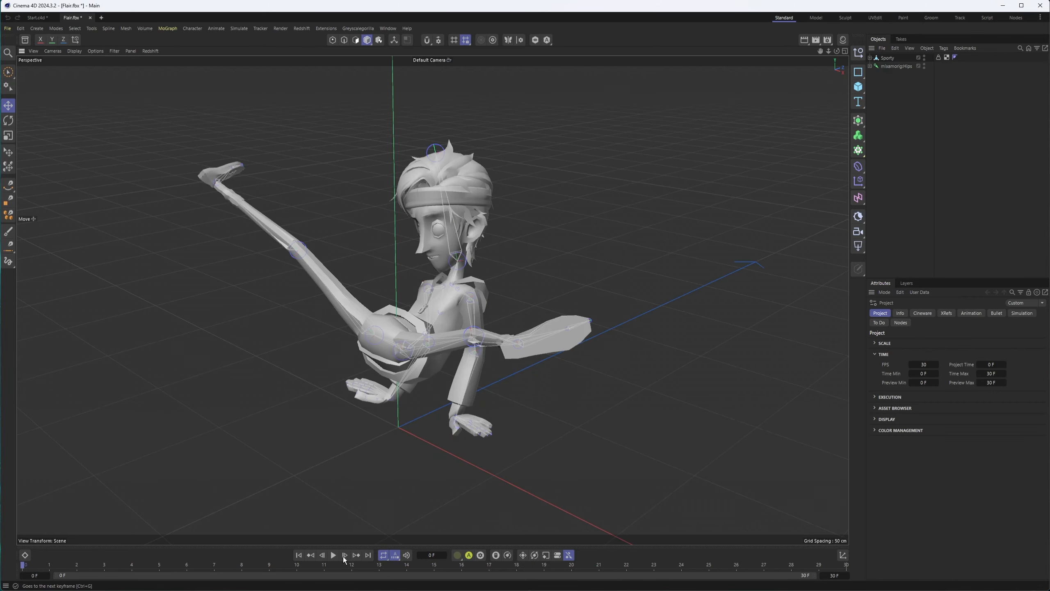
Pause the Flair playback at frame 16 and orbit in close on the character's hands
alt+drag(462, 363, 463, 412)
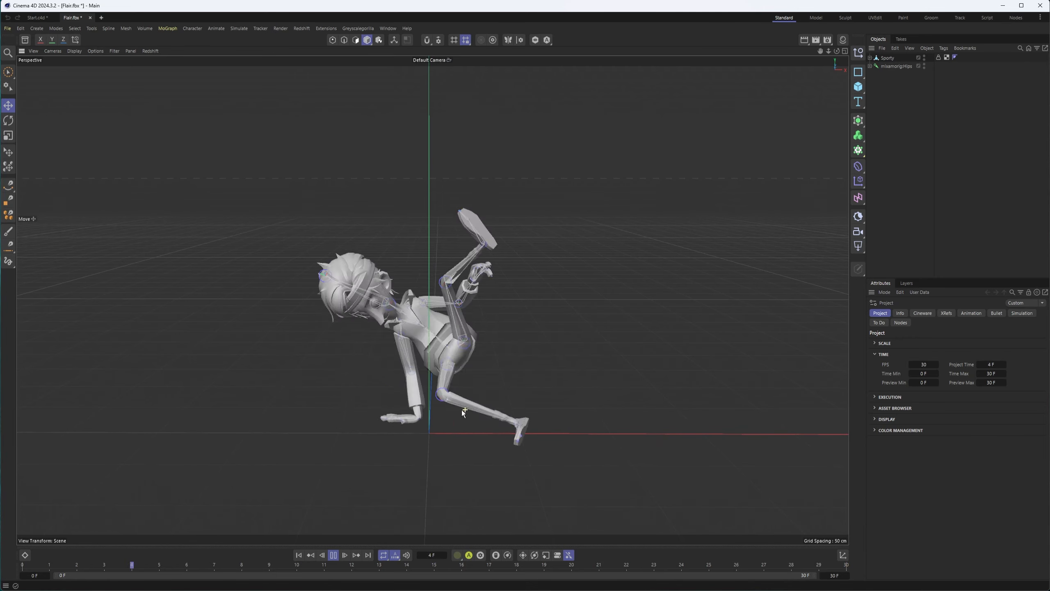
click(333, 555)
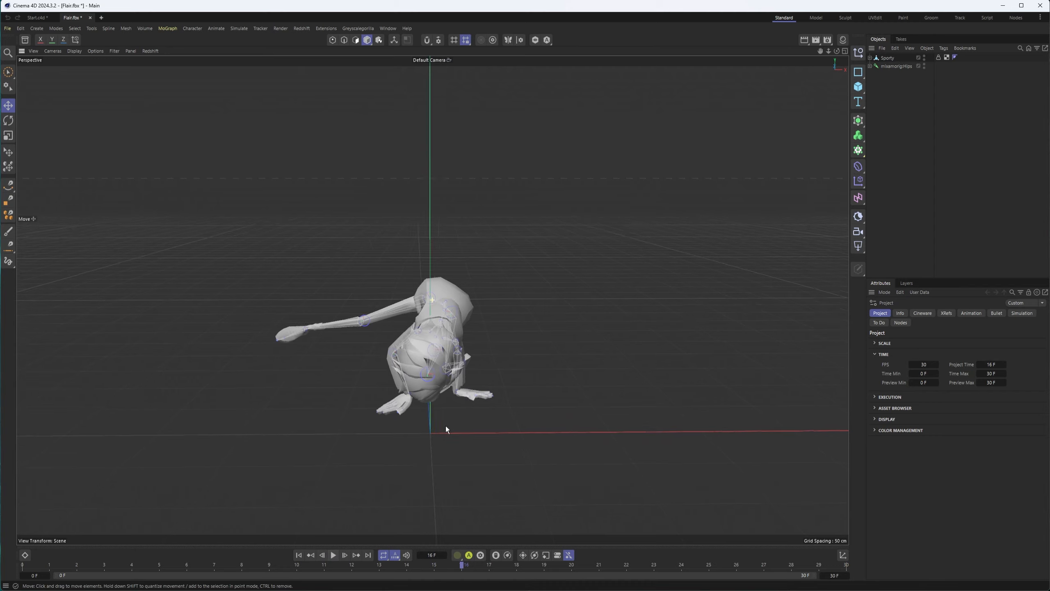
alt+drag(446, 425, 520, 428)
alt+right_drag(429, 423, 567, 424)
alt+drag(463, 423, 372, 469)
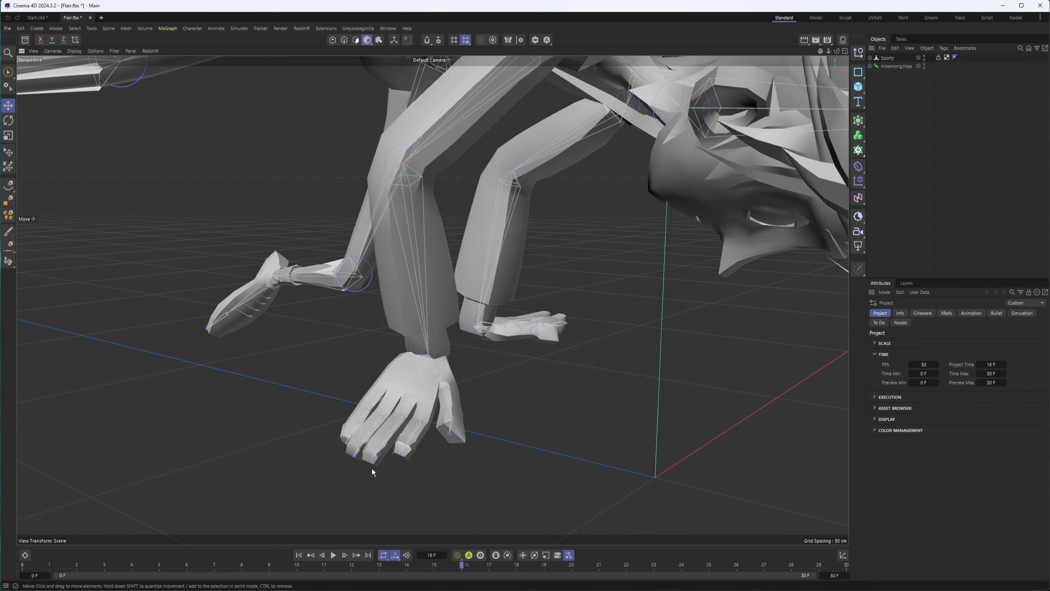
Open and enlarge the Dope Sheet, then select the mixamorig:Hips track
click(24, 555)
drag(272, 500, 307, 335)
click(46, 388)
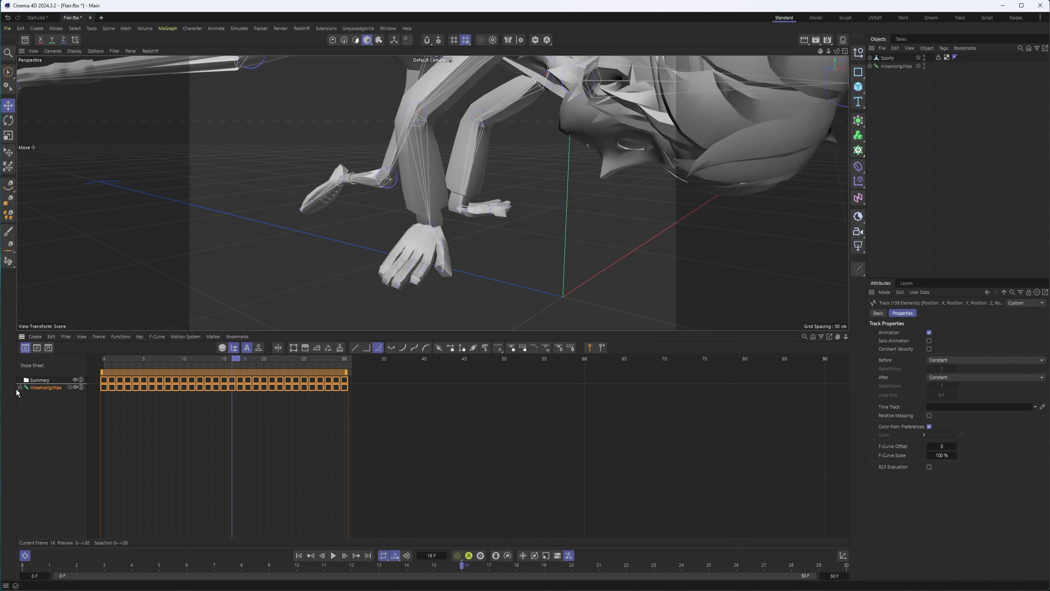
Expand mixamorig:Hips in the Dope Sheet and select the mixamorig:Spine track
click(19, 387)
click(38, 410)
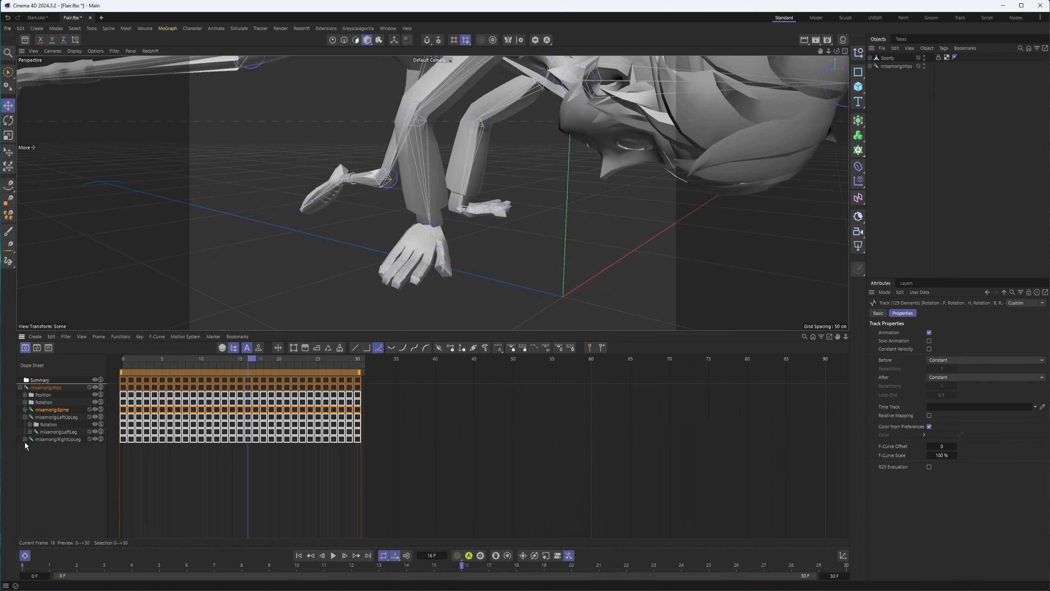
scroll(416, 222, up, 10)
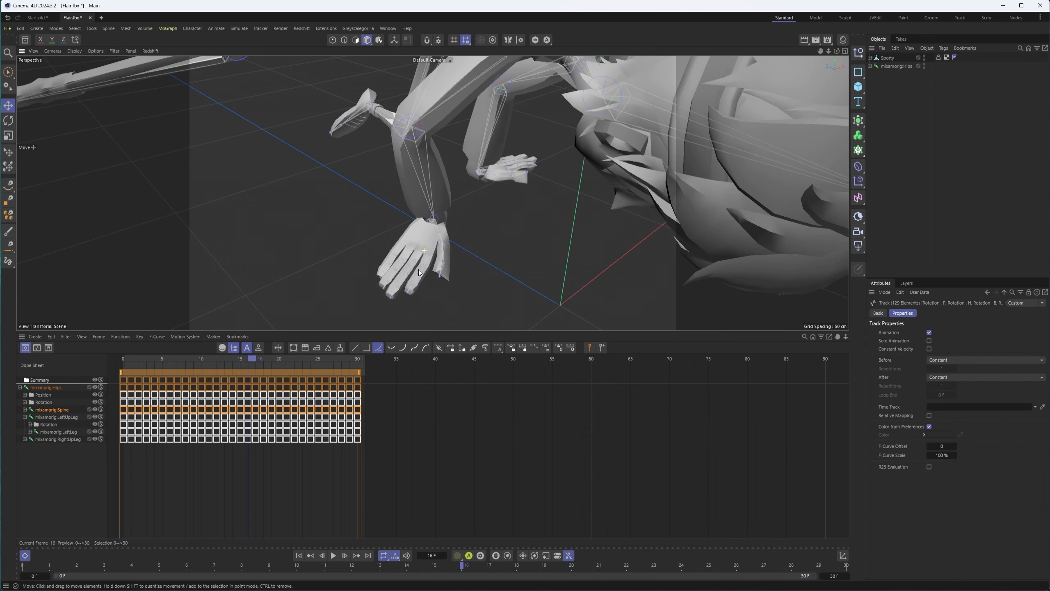
mouse_move(433, 239)
alt+mouse_down()
mouse_move(329, 229)
mouse_move(439, 237)
mouse_move(473, 207)
mouse_move(447, 235)
mouse_move(474, 227)
mouse_move(396, 247)
mouse_move(474, 251)
mouse_move(391, 228)
mouse_move(434, 256)
alt+mouse_up()
Review the Flair pose at frame 0 and then at frame 24
drag(460, 567, 18, 531)
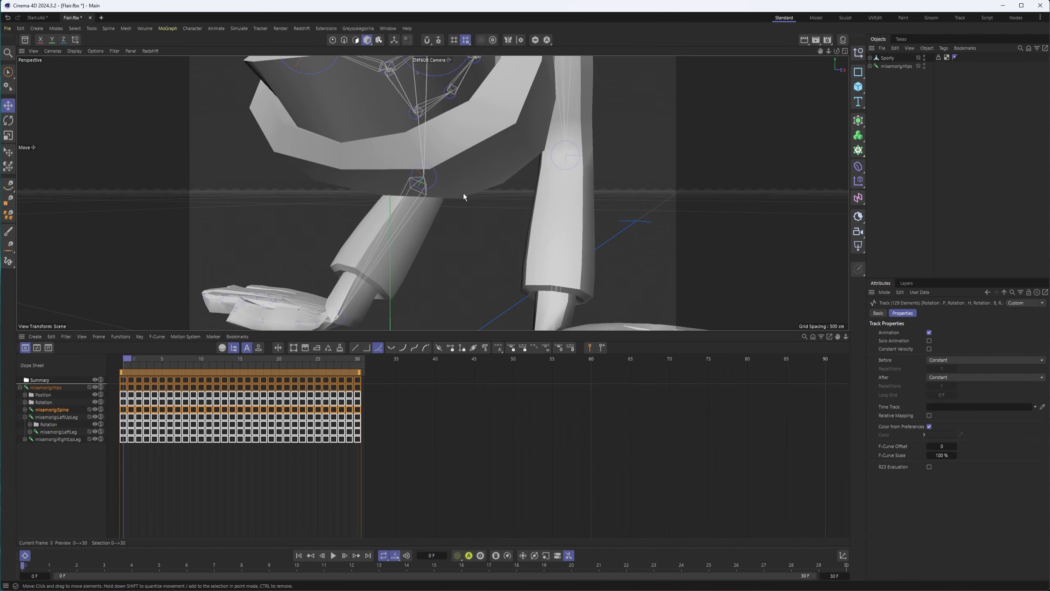
alt+drag(542, 205, 548, 242)
scroll(529, 240, down, 5)
drag(352, 572, 682, 569)
scroll(439, 190, down, 3)
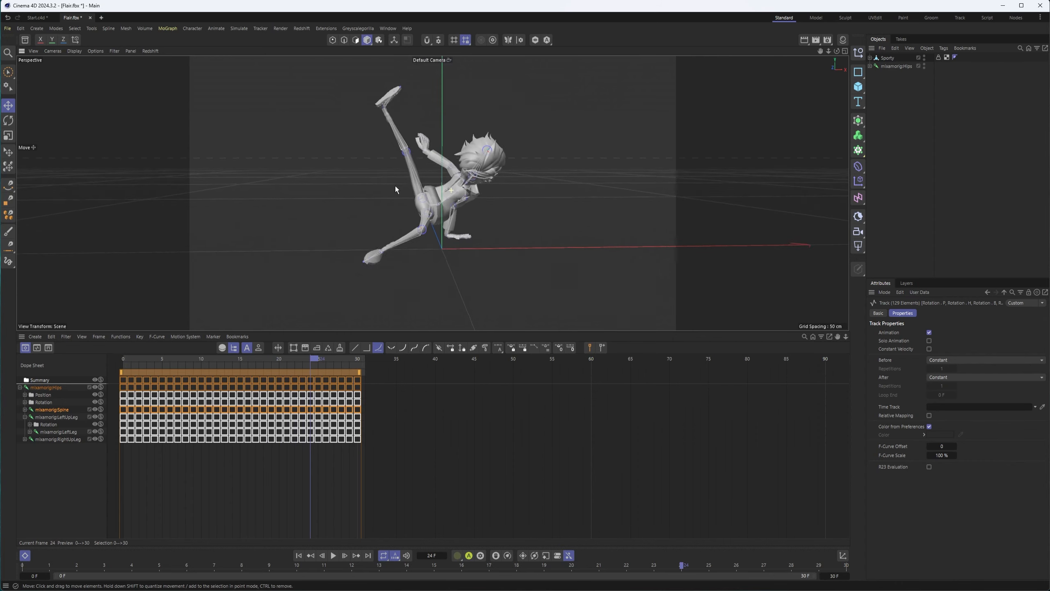
Paste Sporty from Start.c4d into the Flair scene, move Sporty.1 aside, and widen the Objects manager
click(33, 19)
click(882, 59)
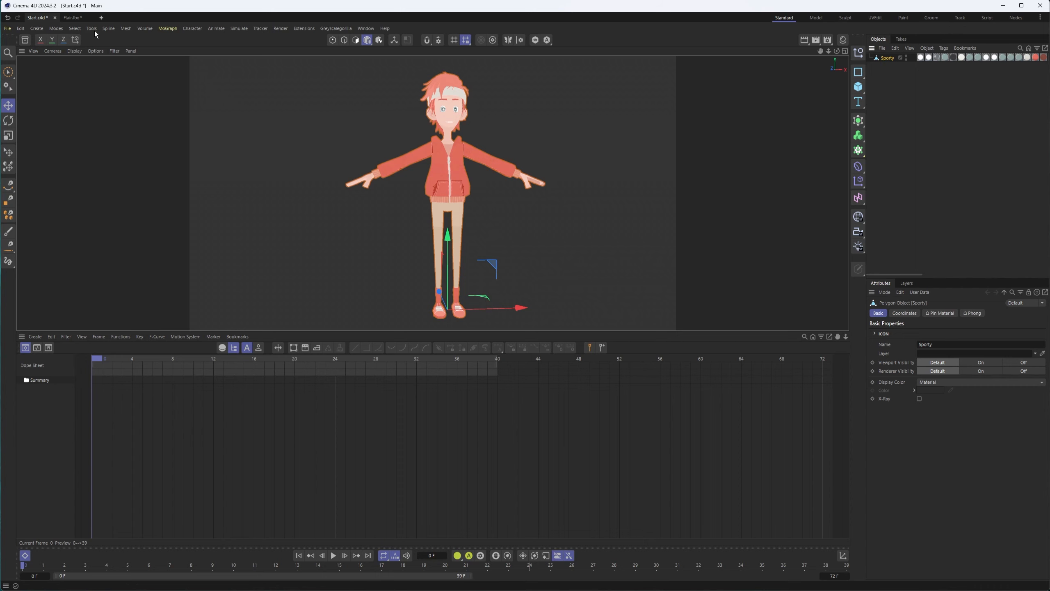
click(72, 21)
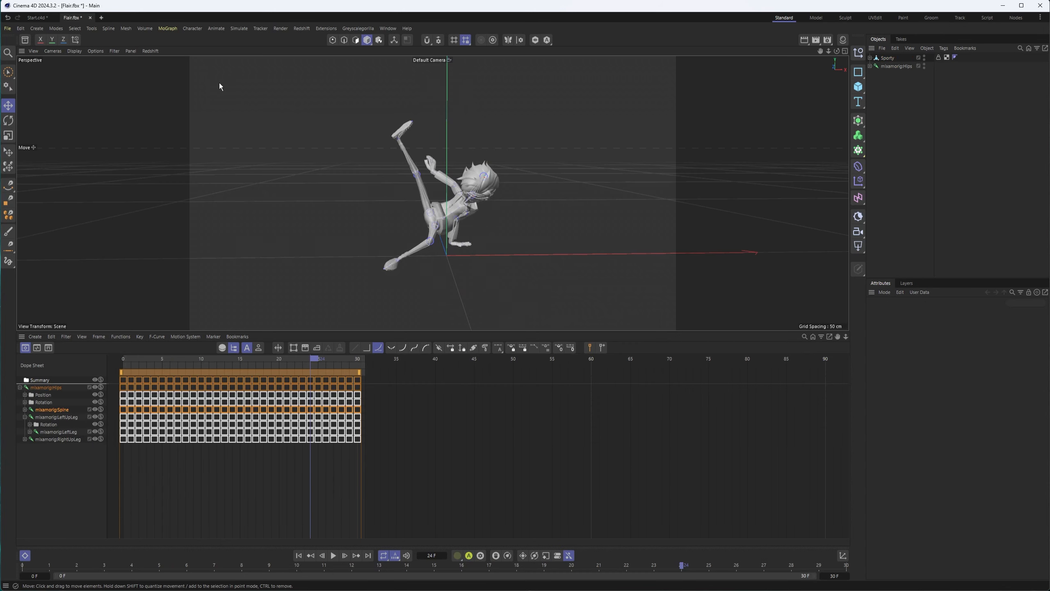
key(ctrl+v)
alt+drag(400, 84, 474, 193)
drag(497, 247, 323, 260)
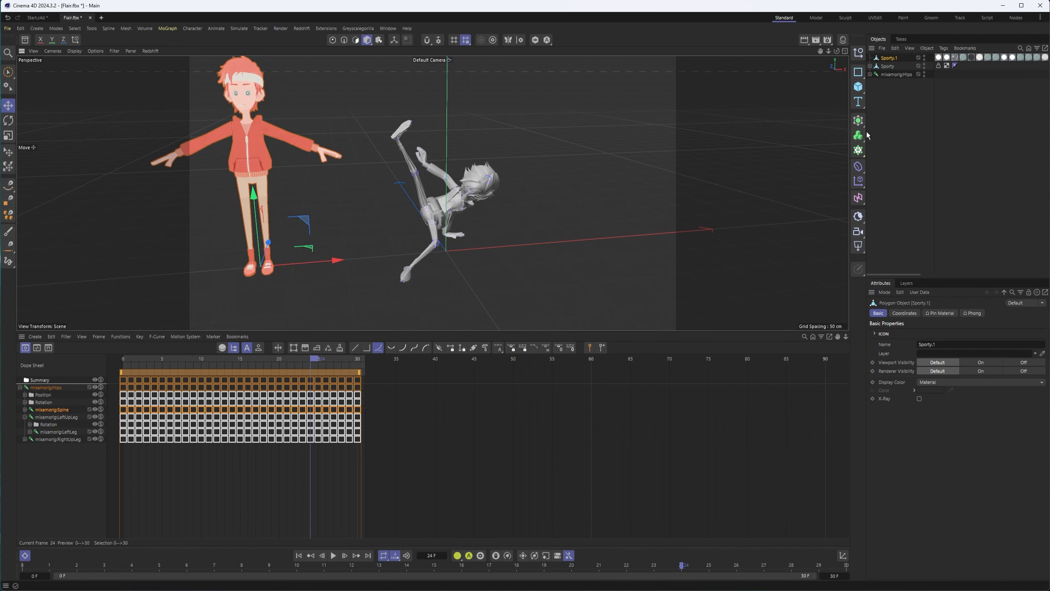
drag(866, 132, 458, 125)
Delete the animated Sporty's UVW and Phong tags
click(539, 65)
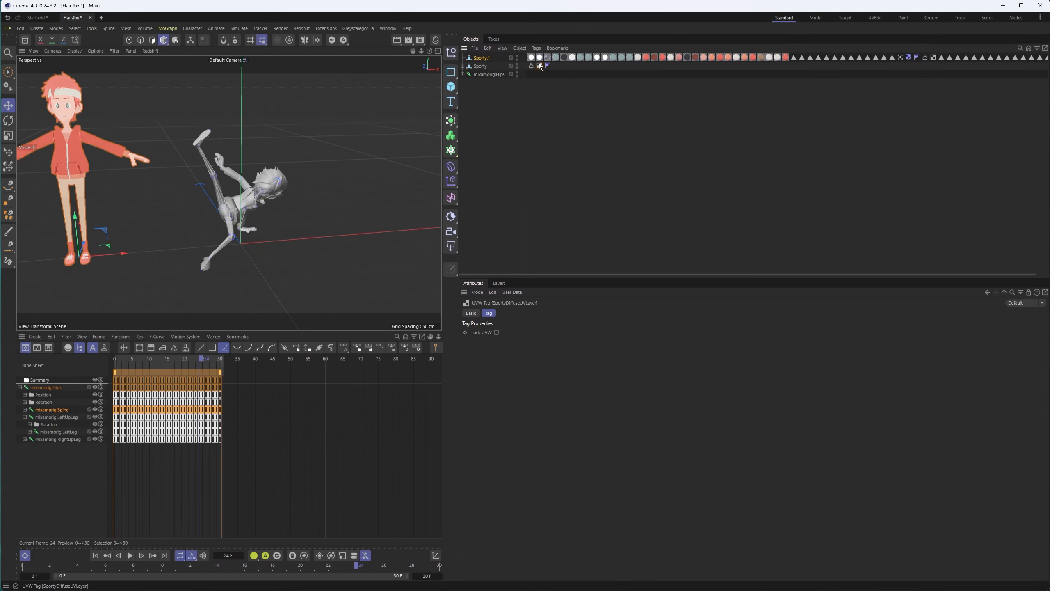
click(476, 69)
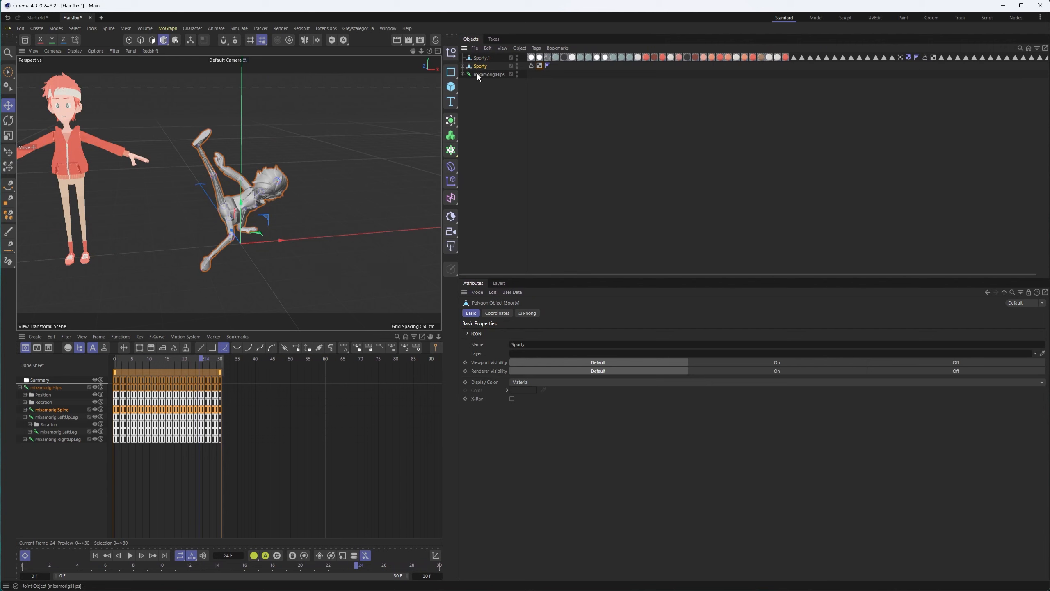
click(540, 66)
key(Delete)
click(539, 66)
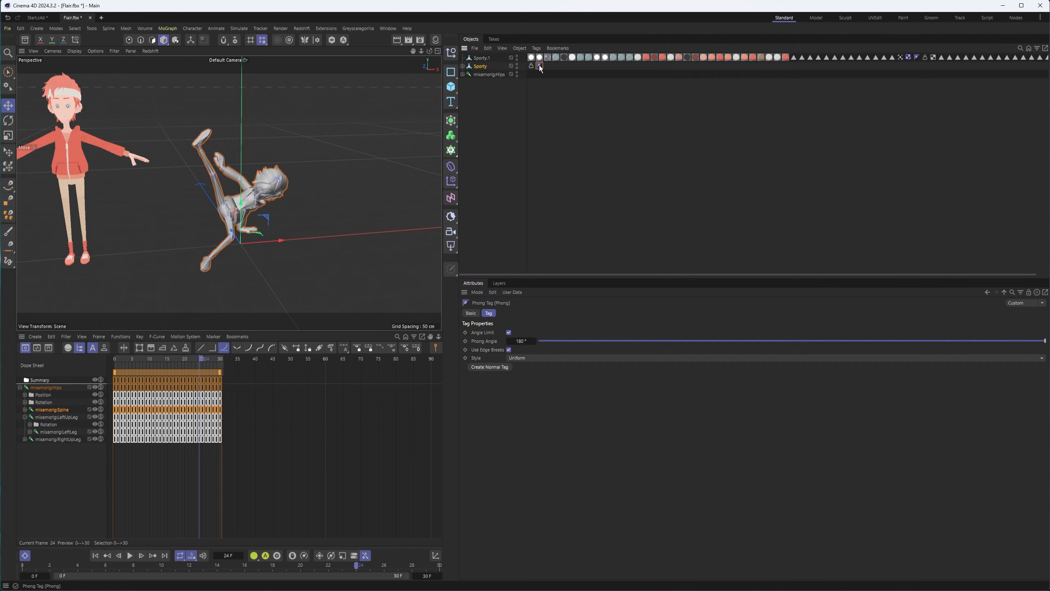
key(Delete)
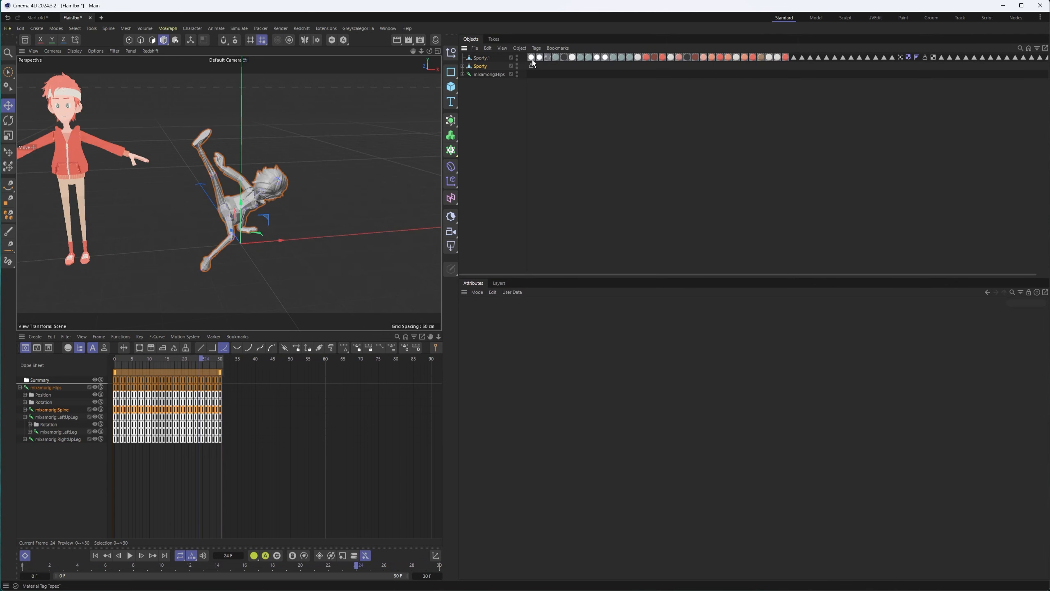
Move Sporty.1's 32 material tags onto the animated Sporty
click(532, 58)
shift+click(786, 57)
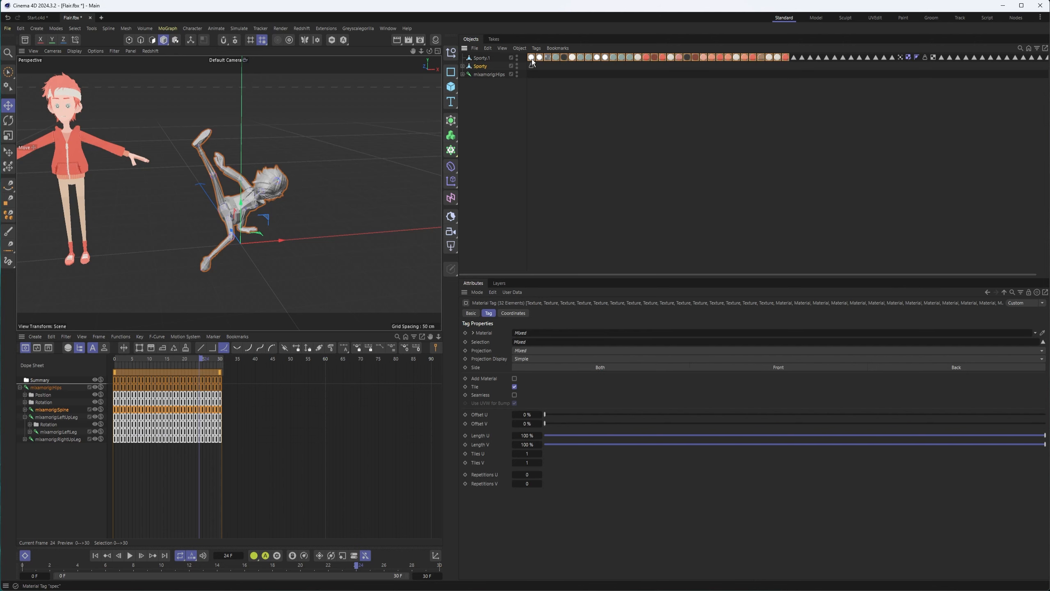
drag(541, 64, 541, 65)
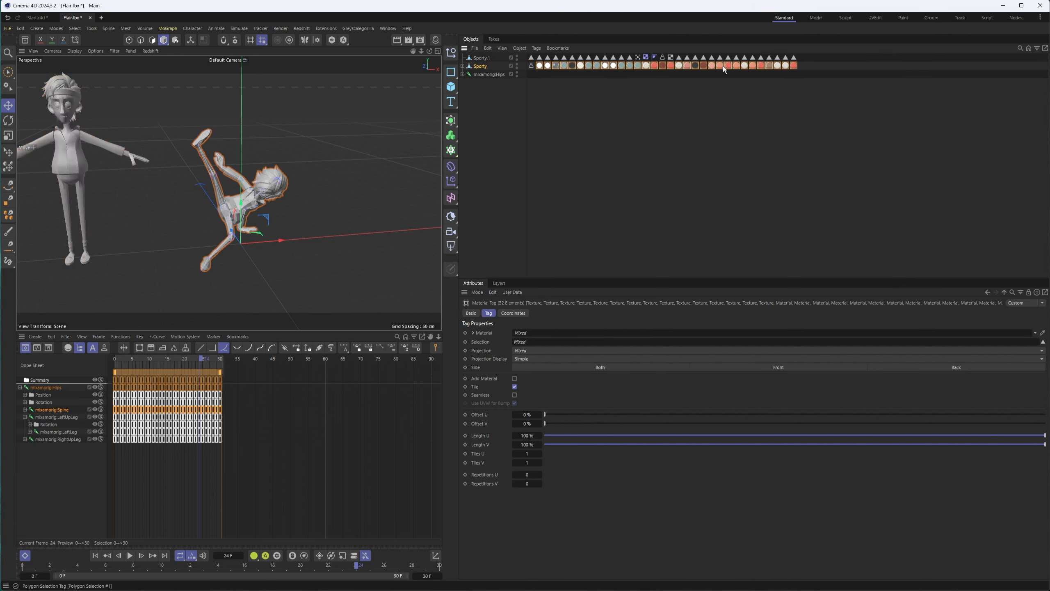
Move Sporty.1's polygon selection tags, 13 then 15, onto Sporty and view the textured result
click(531, 58)
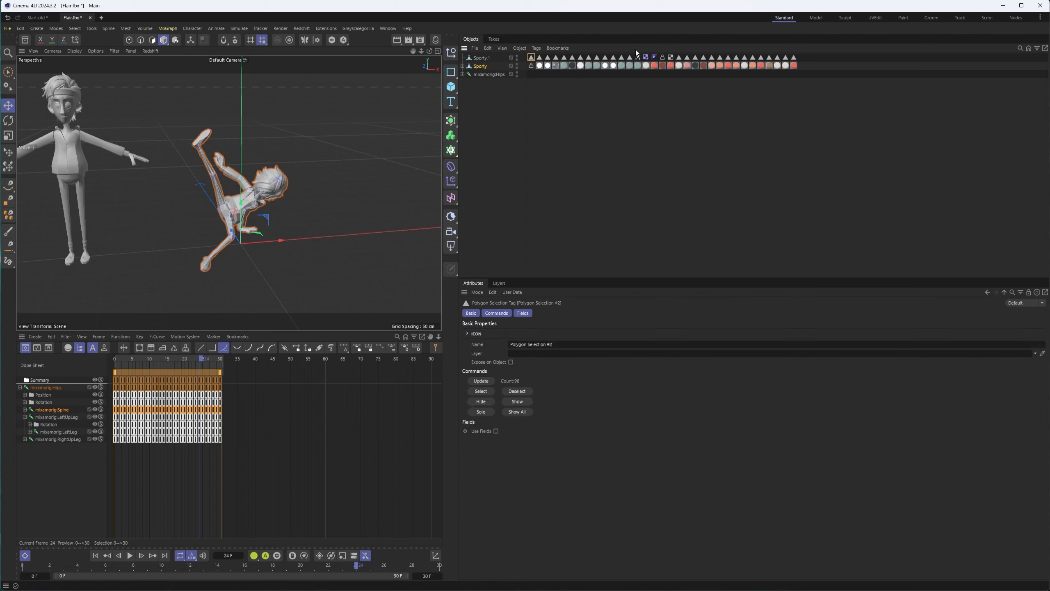
shift+click(629, 58)
drag(800, 68, 797, 66)
click(572, 58)
shift+click(687, 58)
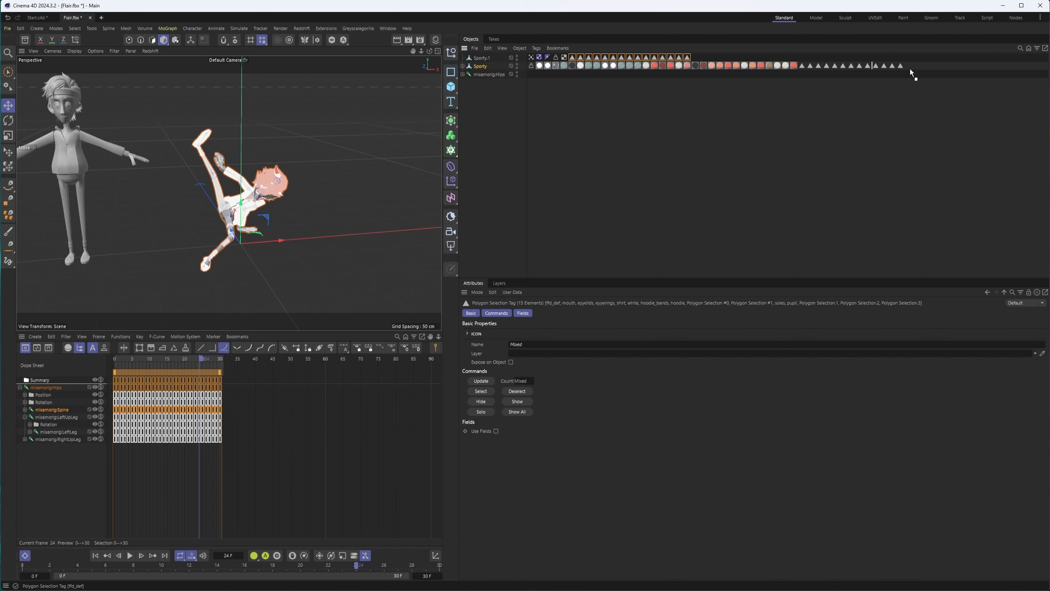
drag(904, 70, 905, 67)
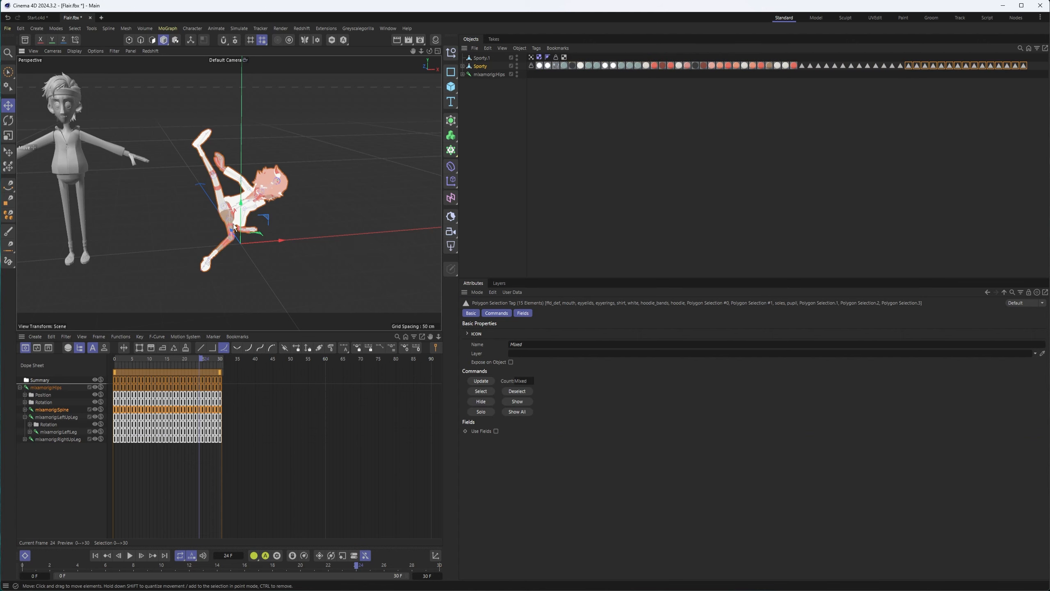
scroll(235, 227, up, 10)
alt+drag(320, 188, 337, 155)
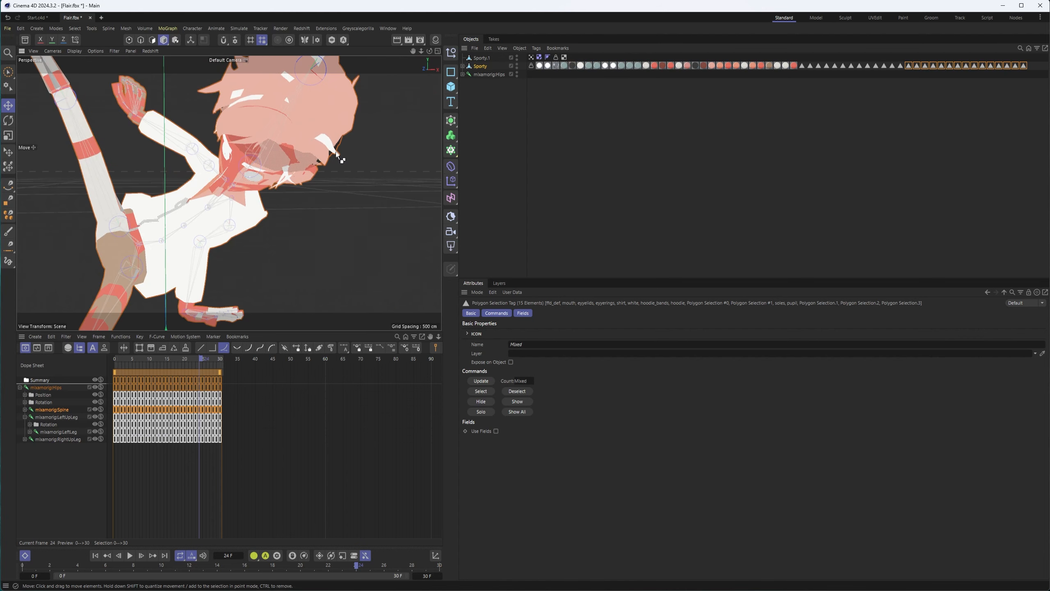
Undo the tag transfer so Sporty keeps its own UVW and Phong tags
key(ctrl+z)
key(ctrl+z)
key(ctrl+z)
key(ctrl+z)
key(ctrl+z)
key(ctrl+z)
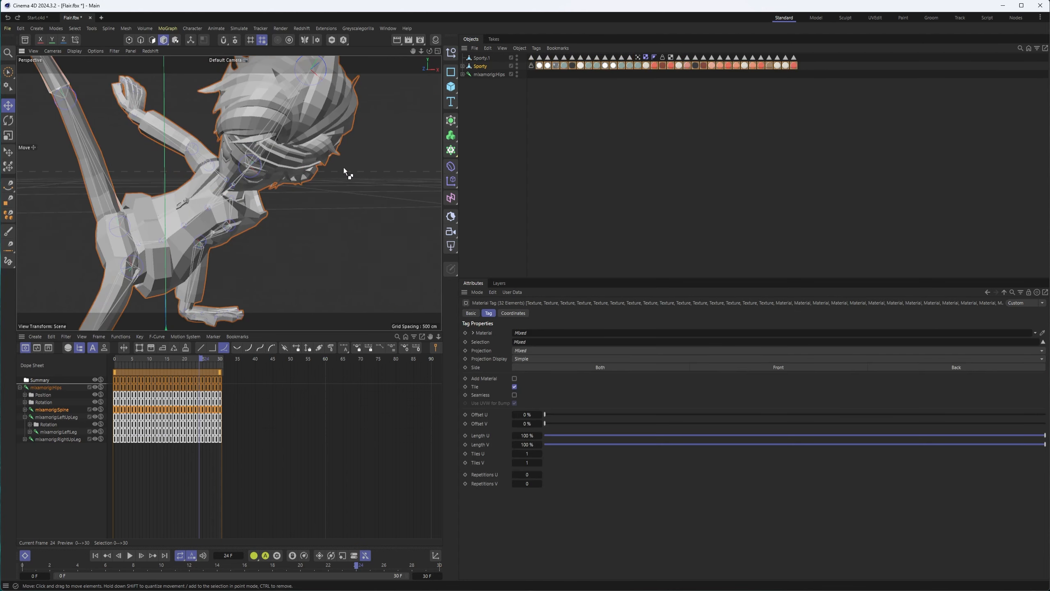
key(ctrl+z)
key(ctrl+z)
key(ctrl+z)
key(ctrl+z)
key(ctrl+z)
key(ctrl+z)
click(549, 66)
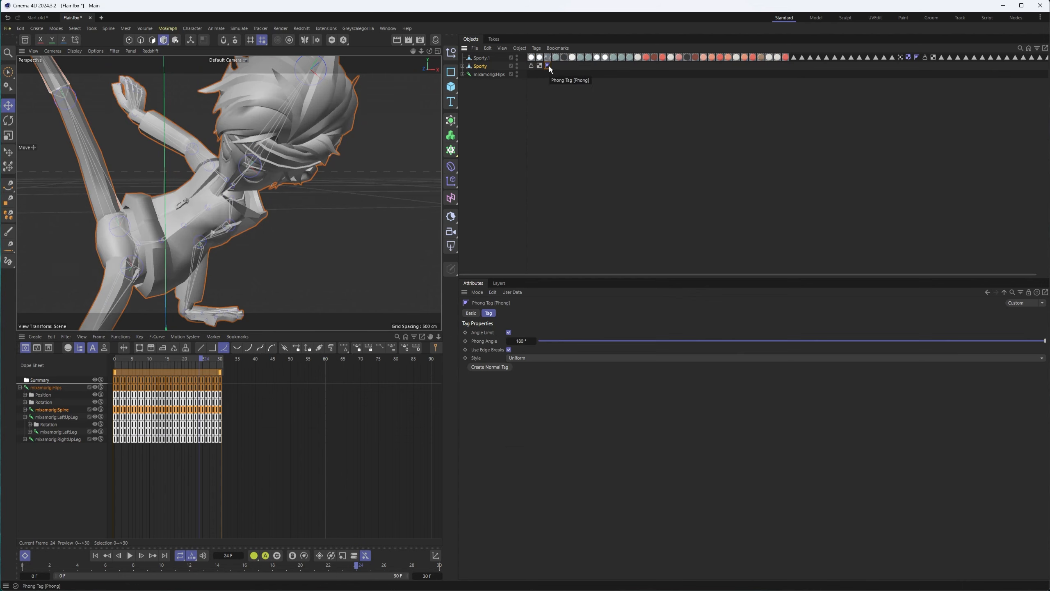
key(Delete)
click(539, 67)
key(ctrl+z)
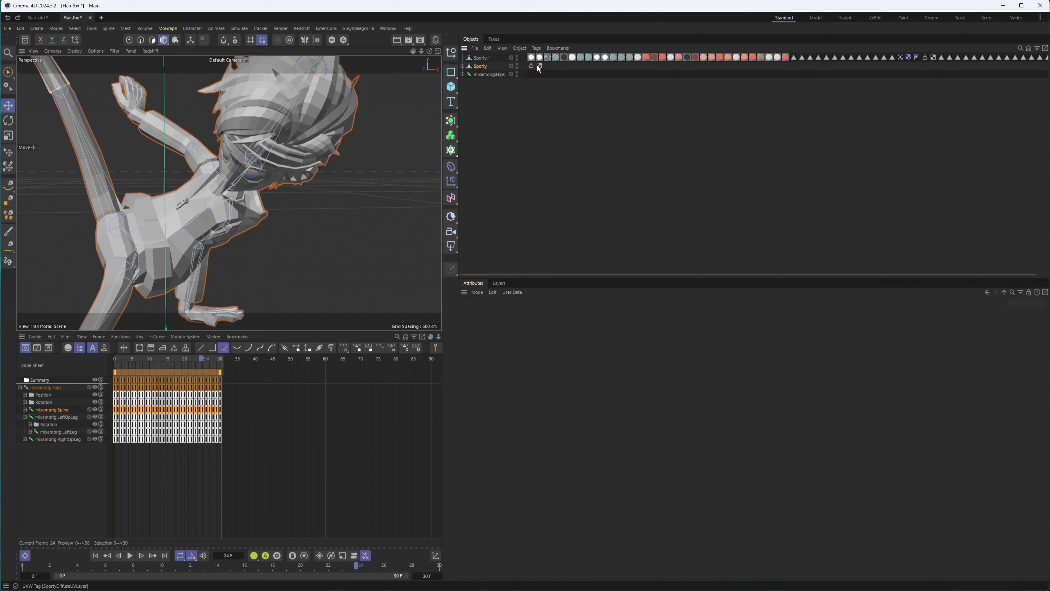
key(ctrl+z)
Drag Sporty.1's 32 material tags and first 13 polygon selection tags onto Sporty
click(535, 58)
shift+click(785, 58)
drag(553, 72, 554, 67)
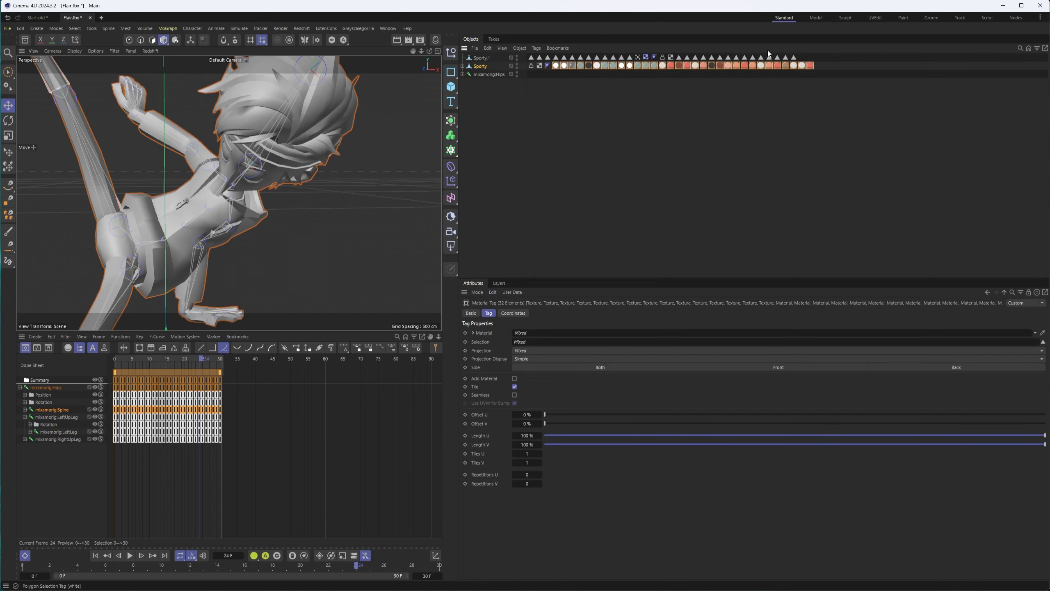
click(531, 57)
shift+click(629, 58)
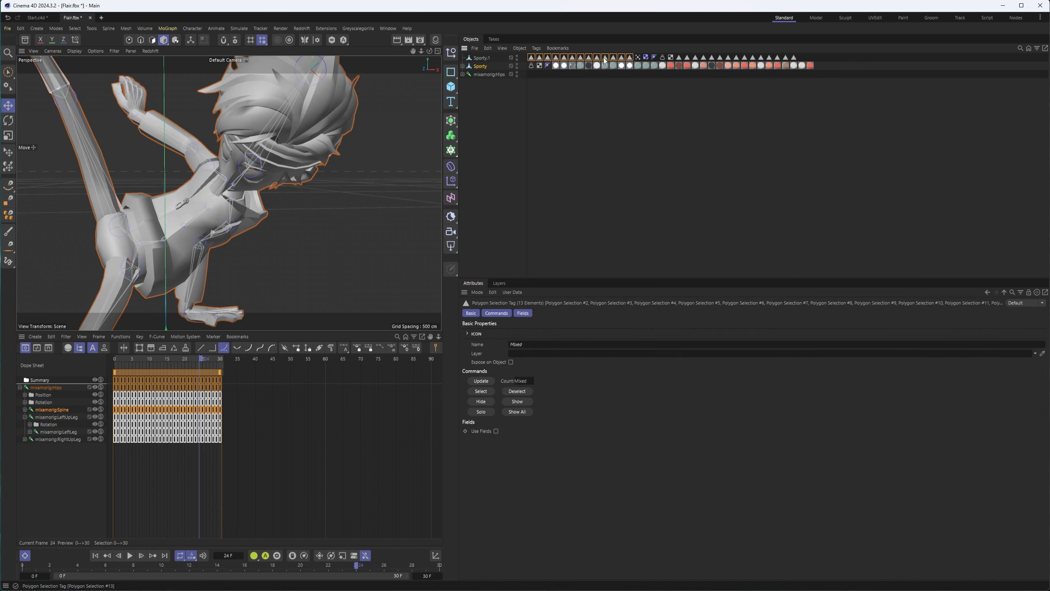
drag(823, 74, 820, 70)
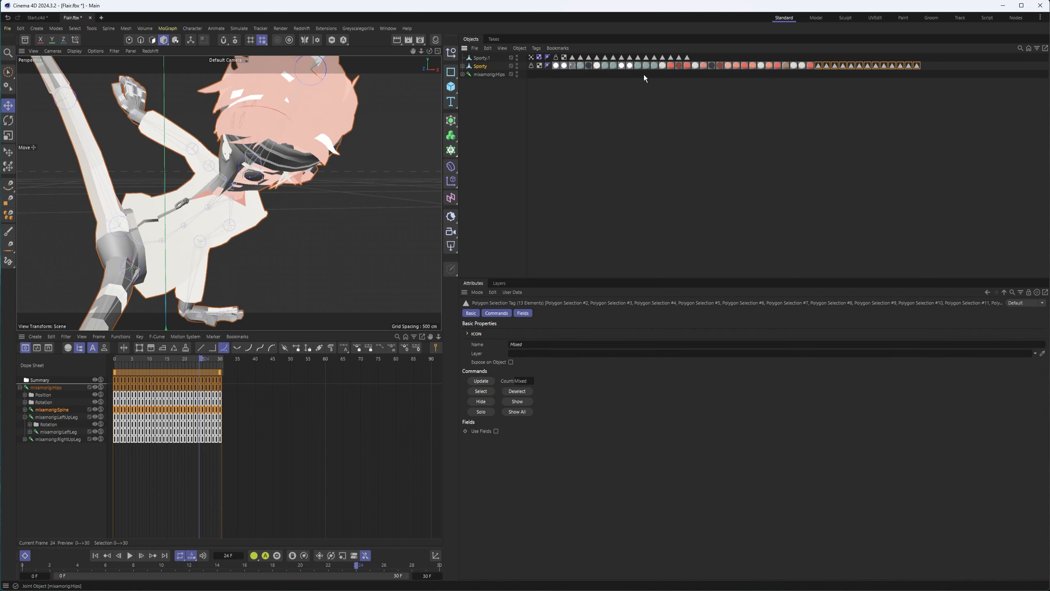
alt+drag(308, 137, 271, 134)
Move the remaining 15 polygon selection tags, from ffd_def onward, onto Sporty and recentre the dancer
click(574, 58)
shift+click(690, 57)
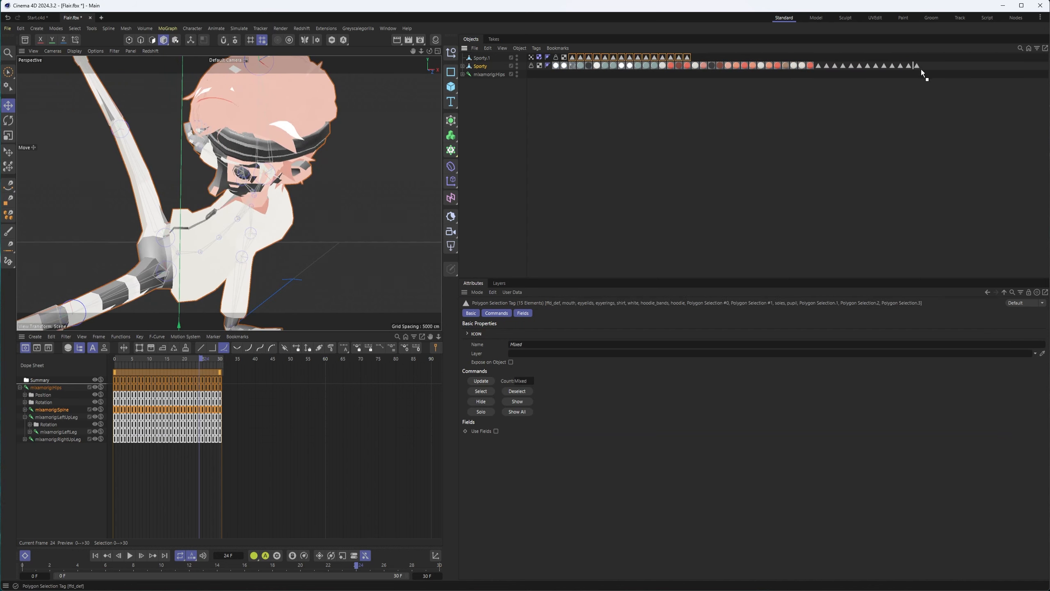
drag(920, 68, 921, 69)
mouse_move(287, 213)
alt+mouse_down()
mouse_move(257, 219)
mouse_move(341, 176)
mouse_move(297, 203)
alt+mouse_up()
scroll(245, 213, up, 3)
alt+middle_drag(296, 202, 351, 215)
scroll(351, 216, down, 2)
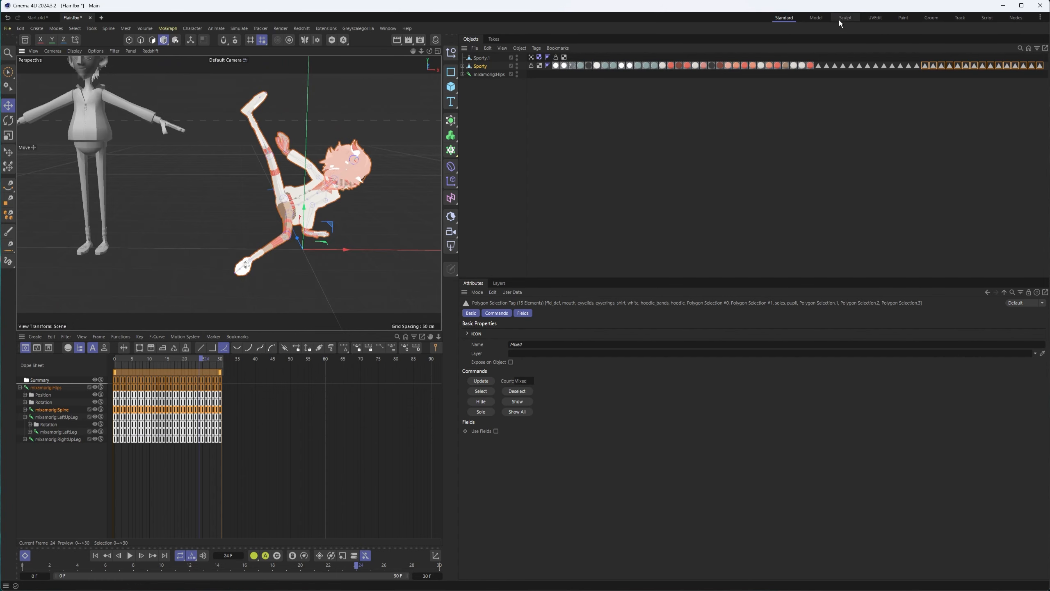
In the UVEdit layout, compare the UV maps of Sporty's and Sporty.1's UVW tags
click(875, 18)
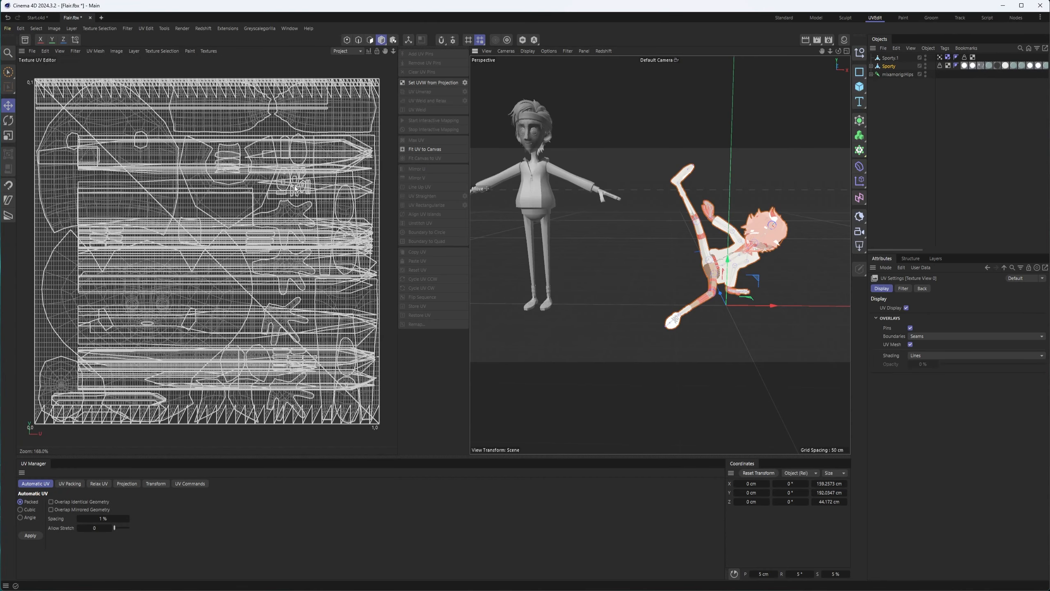
click(950, 77)
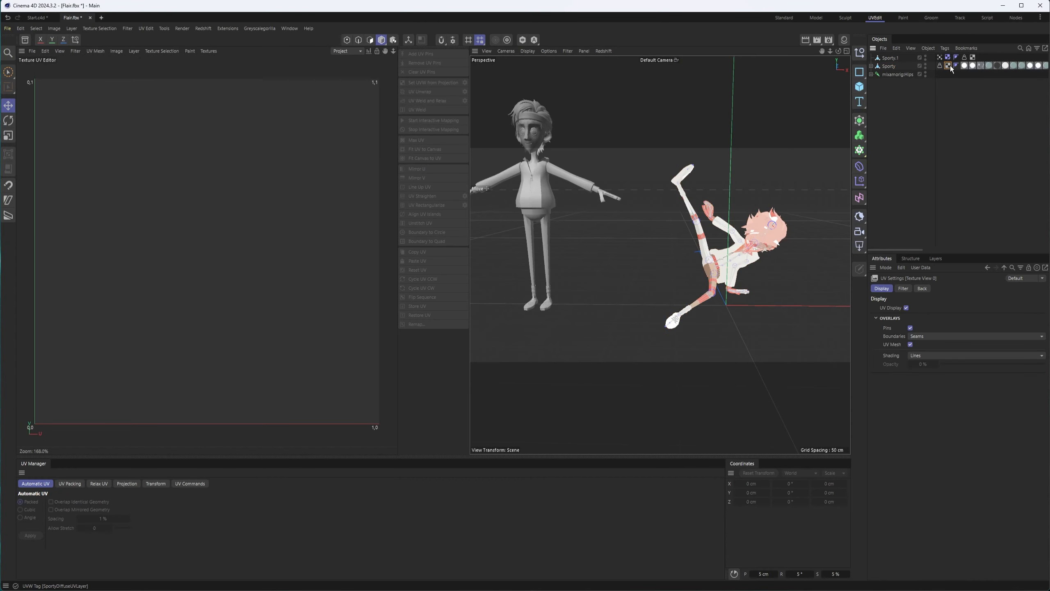
click(949, 66)
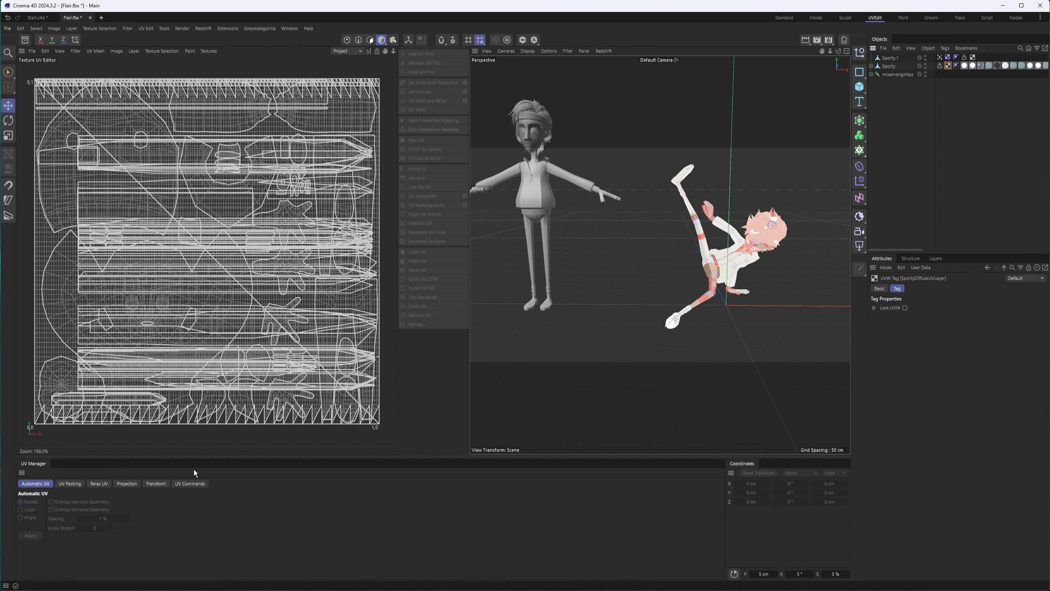
click(973, 58)
drag(891, 249, 837, 239)
Inspect a material tag on Sporty.1, then go back to the Standard layout
click(890, 58)
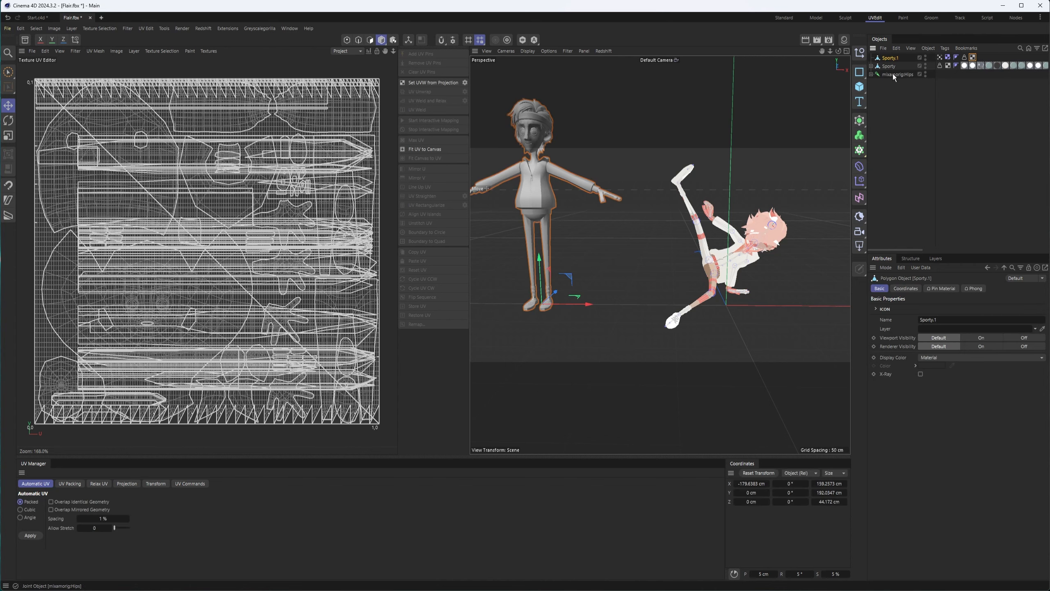
click(963, 66)
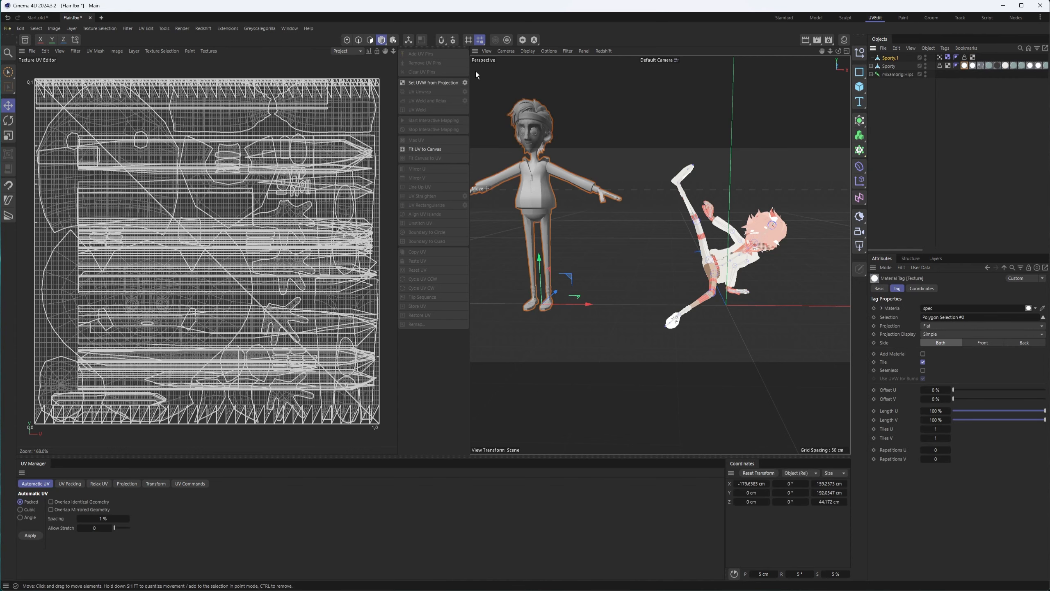
click(791, 16)
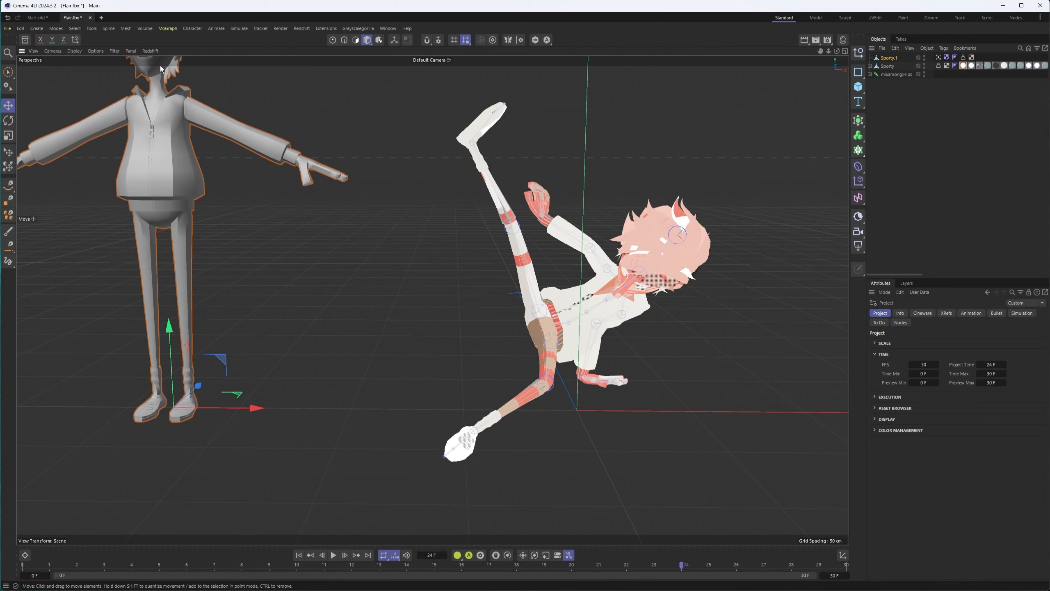
Turn off Materials in the viewport Options so Sporty displays grey
click(96, 51)
click(110, 220)
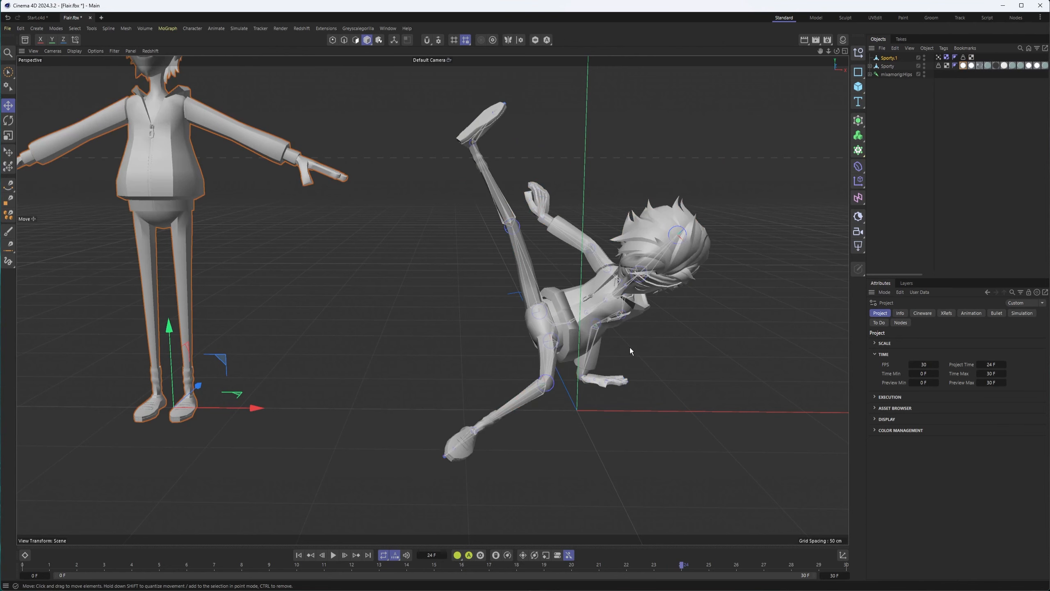
alt+middle_drag(631, 351, 563, 350)
alt+drag(563, 351, 569, 359)
Scrub and play the Flair dance, stop at frame 18, and select Sporty
drag(30, 567, 489, 559)
alt+middle_drag(444, 296, 366, 305)
alt+drag(455, 355, 446, 396)
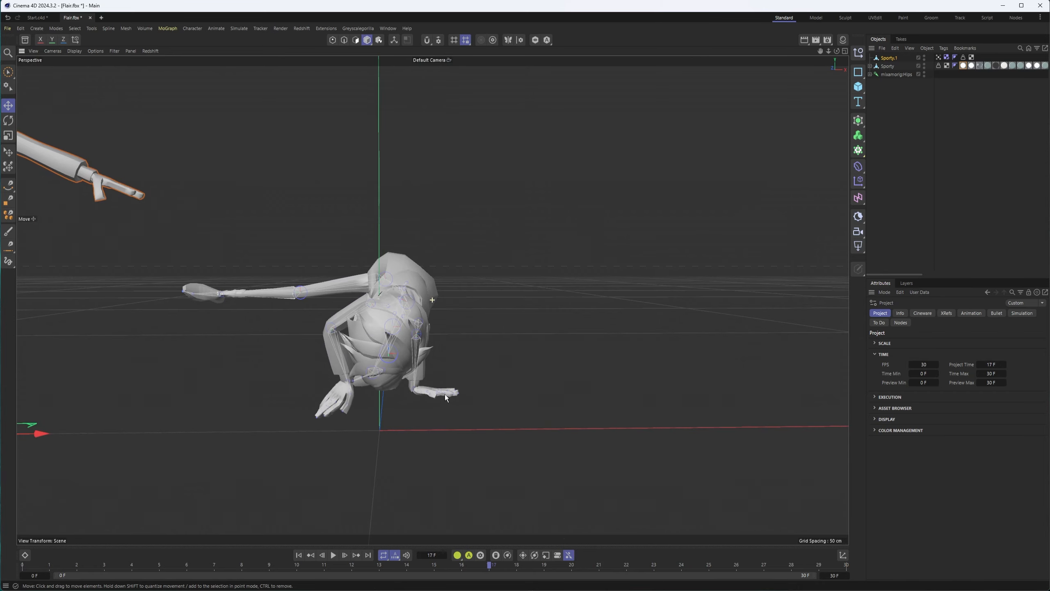
click(334, 557)
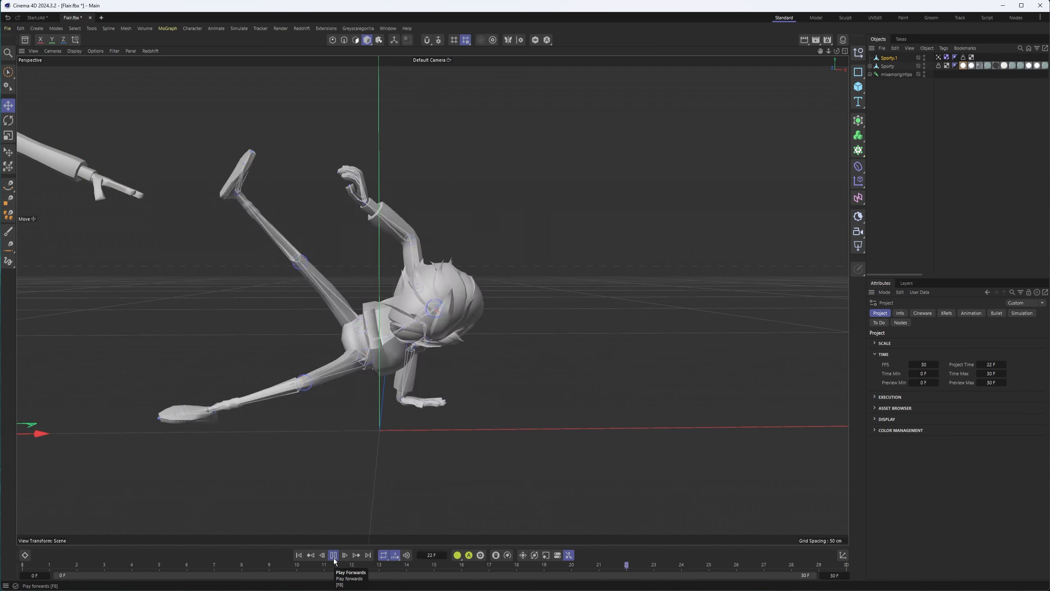
click(334, 559)
alt+drag(456, 260, 454, 266)
click(890, 67)
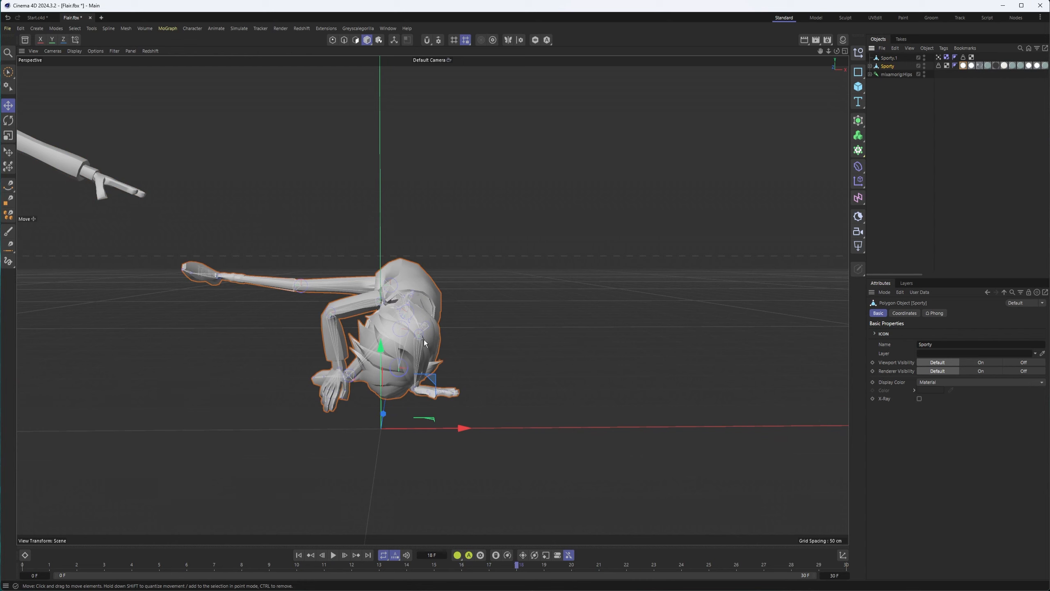
Nest Sporty under a new Catmull-Clark Subdivision Surface and scrub frames 0–16 to check smoothing
alt+click(859, 121)
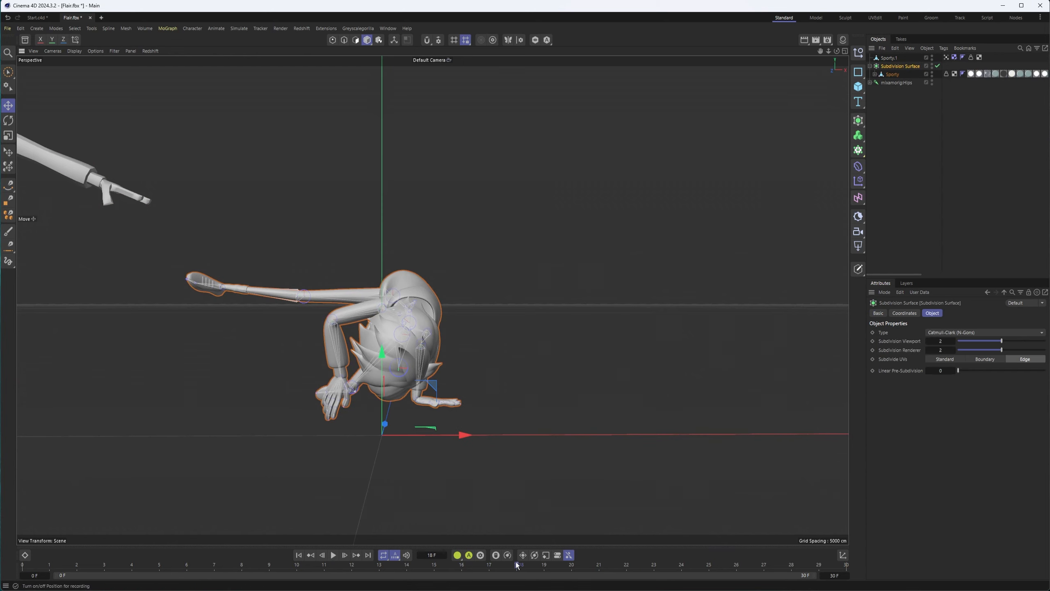
drag(426, 573, 582, 545)
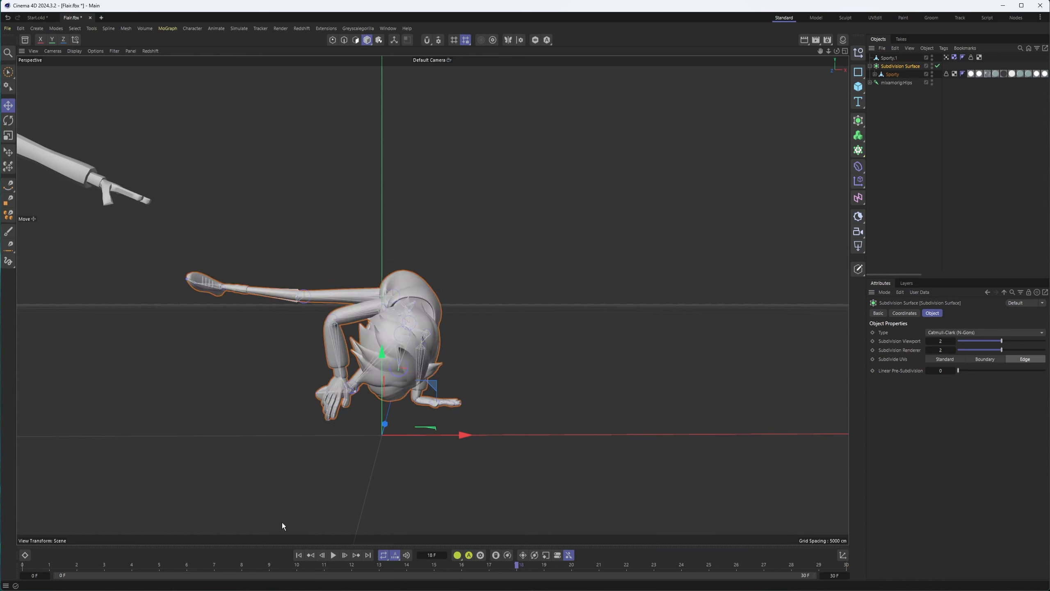